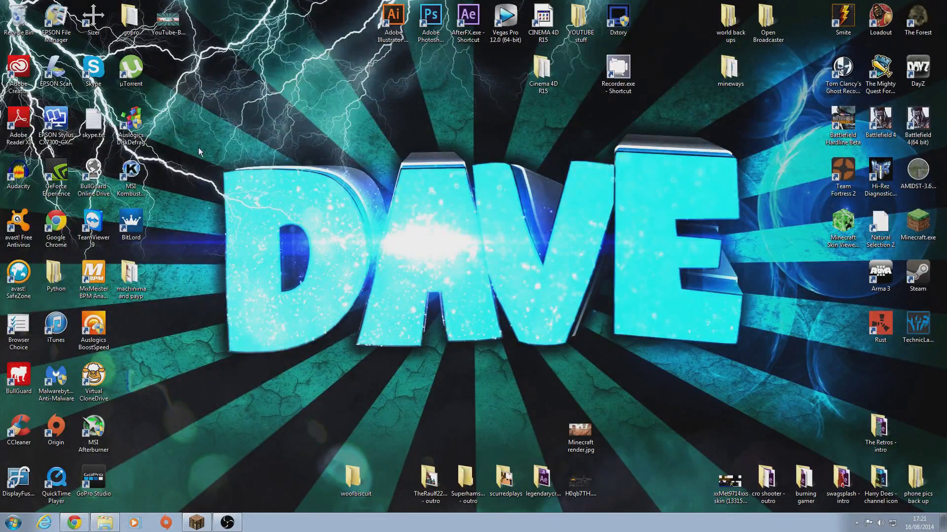
# Step: Launch Adobe Photoshop CC (64 Bit) from its desktop shortcut
pyautogui.moveTo(201, 125); pyautogui.dragTo(795, 394)
pyautogui.click(430, 20)
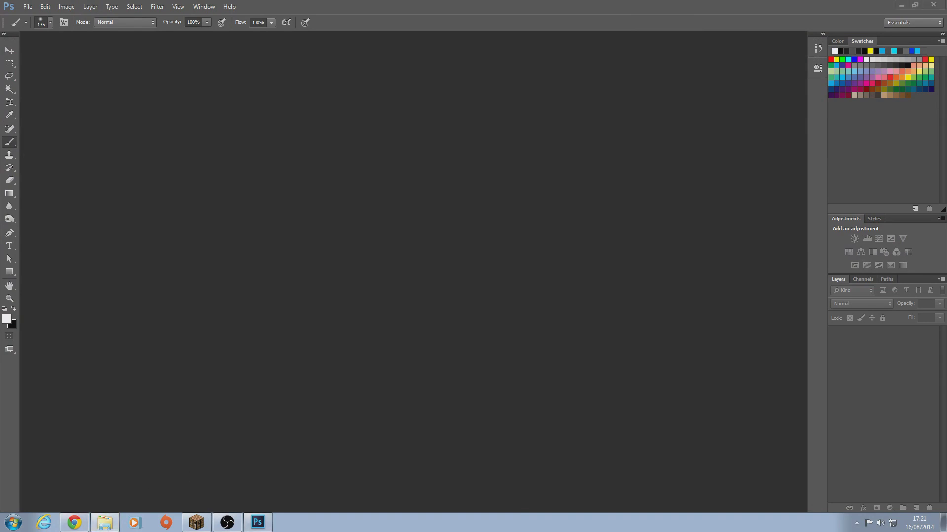
pyautogui.click(105, 522)
pyautogui.moveTo(259, 45); pyautogui.dragTo(330, 26)
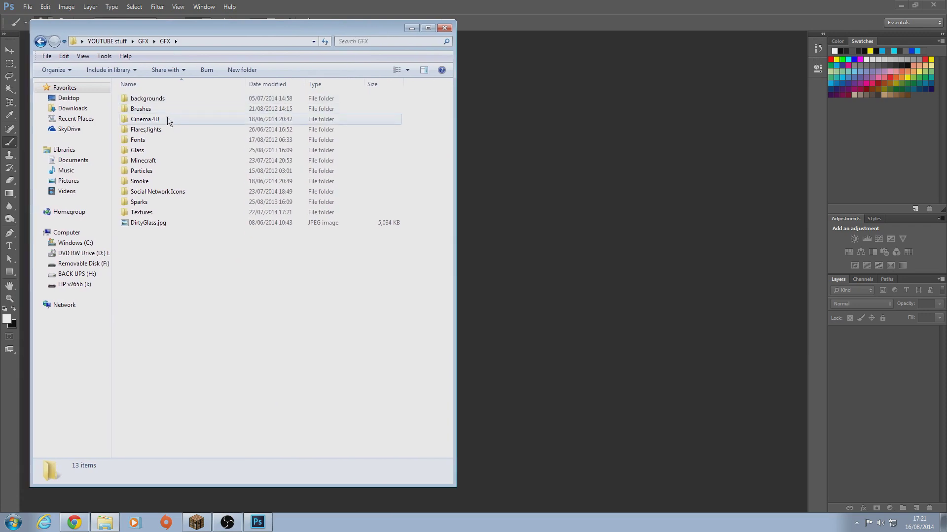
pyautogui.doubleClick(156, 97)
pyautogui.scroll(-2, 394, 375)
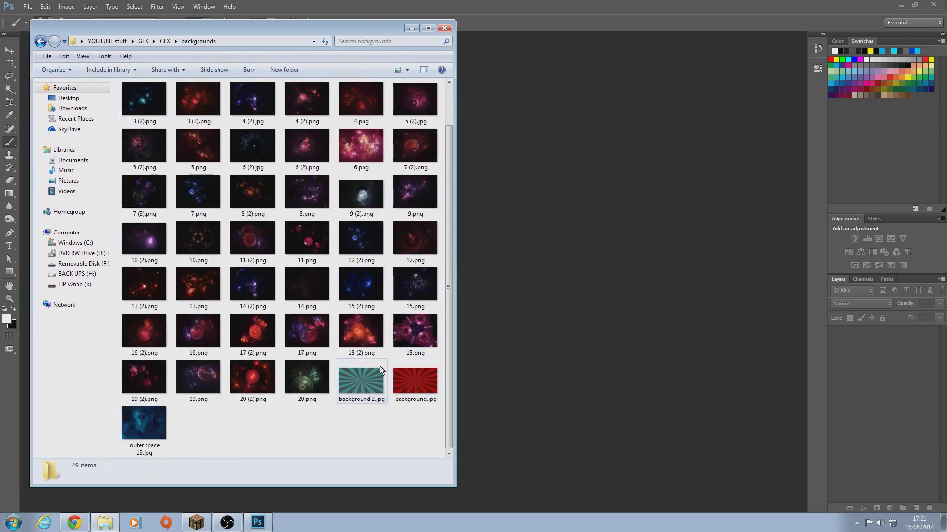
pyautogui.click(360, 386)
pyautogui.doubleClick(361, 386)
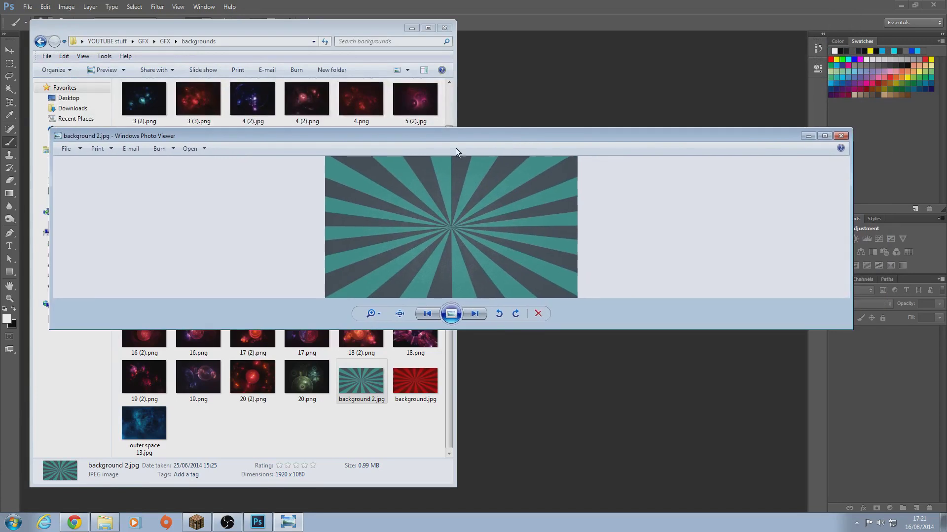
pyautogui.moveTo(456, 134); pyautogui.dragTo(454, 58)
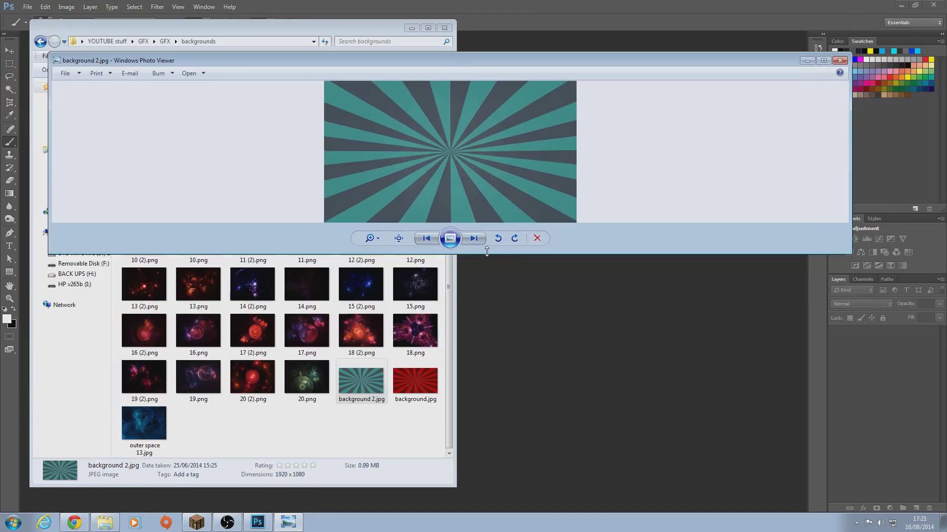
pyautogui.click(489, 276)
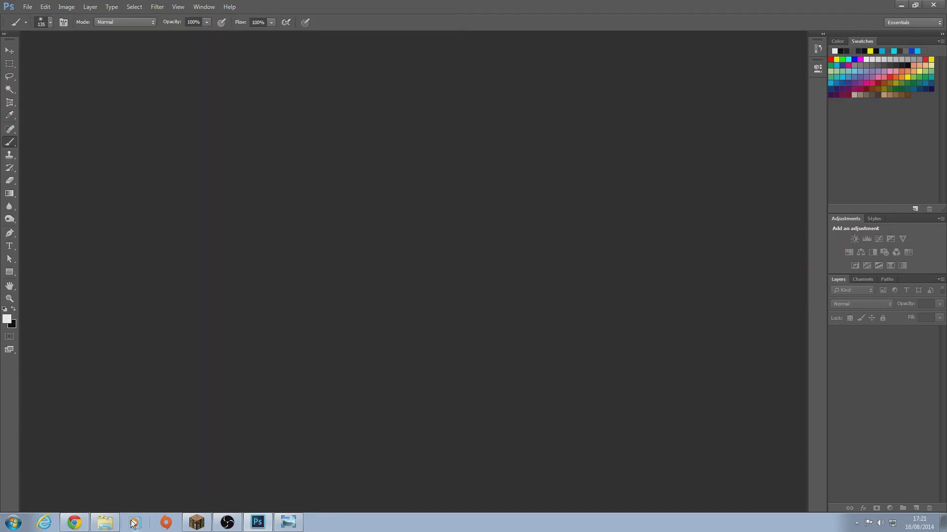
pyautogui.click(288, 522)
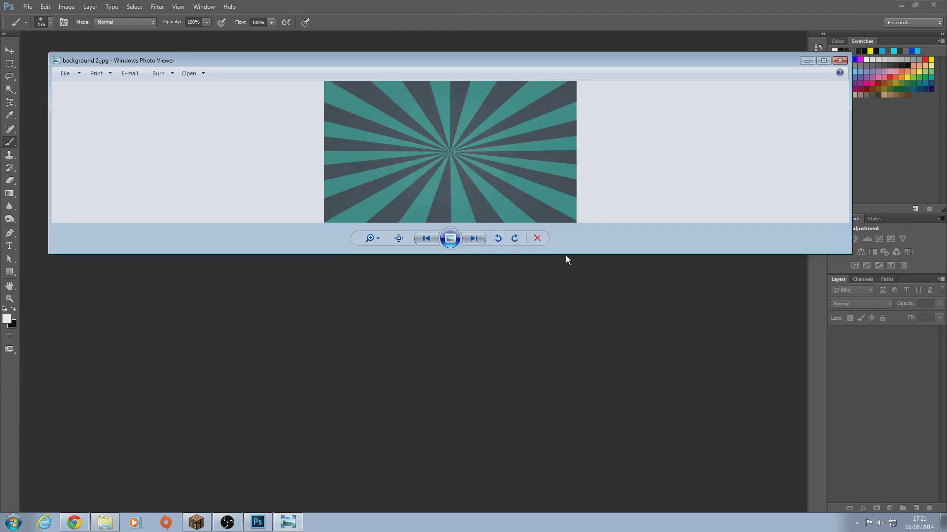
pyautogui.moveTo(570, 253); pyautogui.dragTo(580, 493)
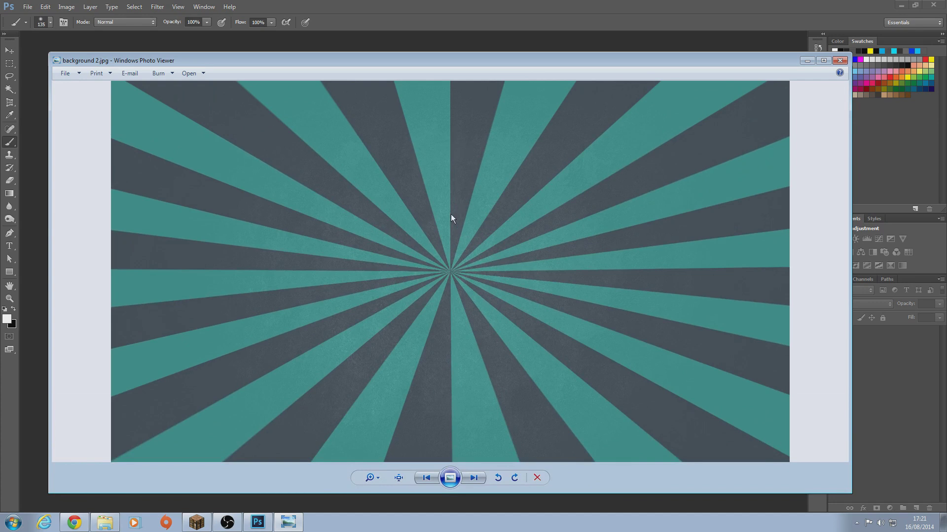
pyautogui.click(840, 63)
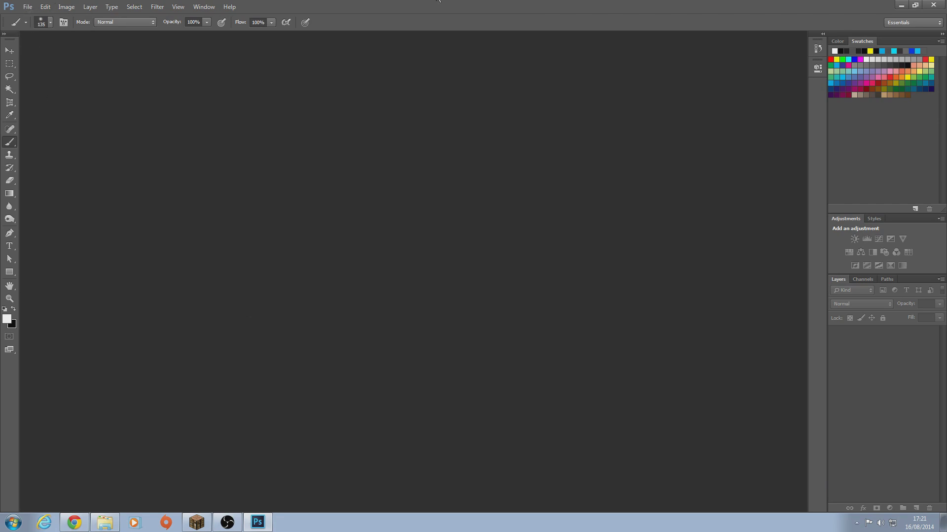
# Step: Create a new document using the 1080 (1920×1080) preset
pyautogui.click(28, 6)
pyautogui.click(41, 18)
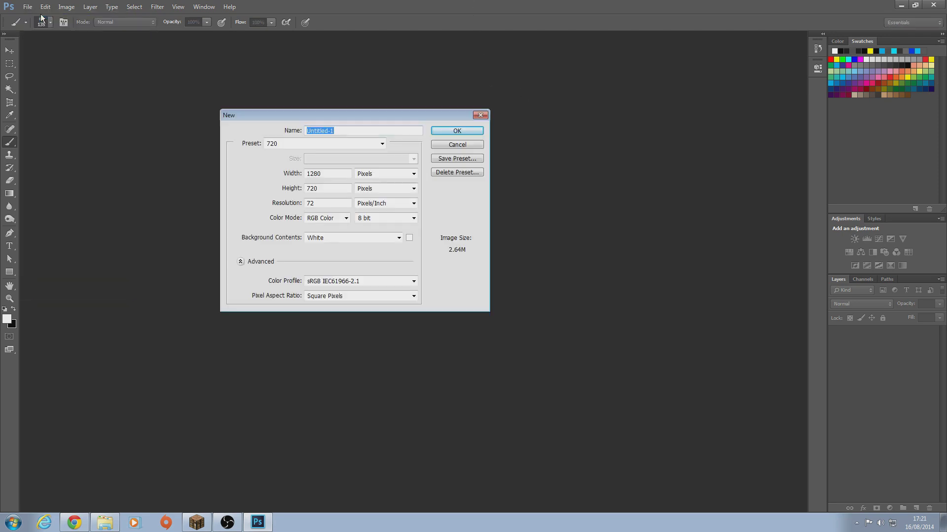
pyautogui.click(382, 144)
pyautogui.click(309, 184)
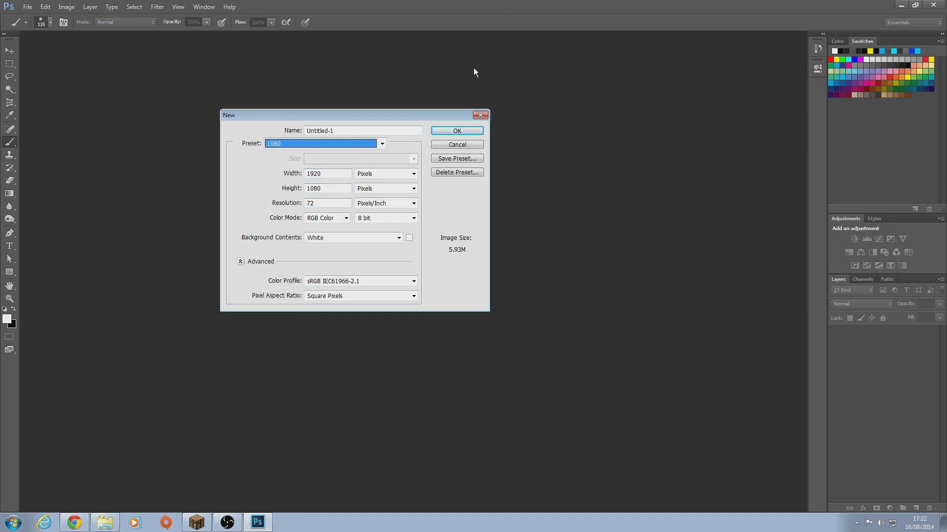
pyautogui.click(468, 132)
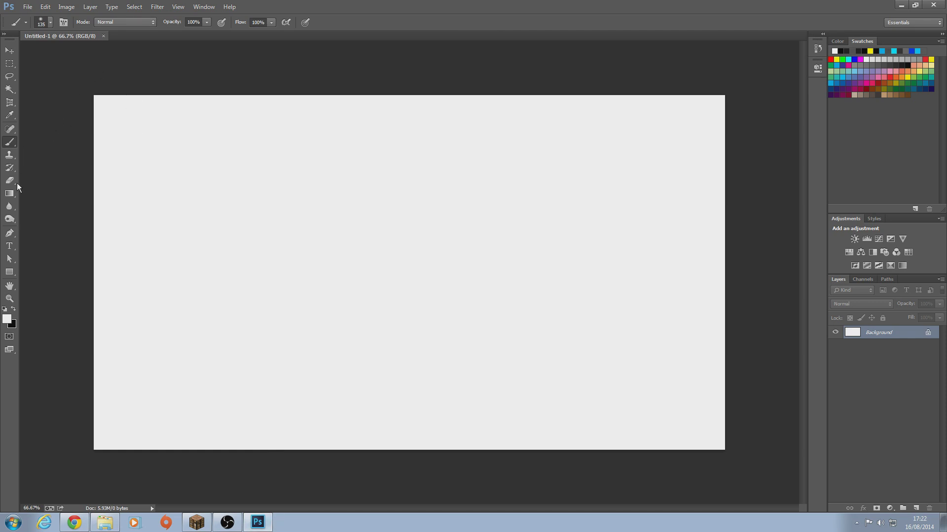
# Step: With the Gradient tool selected, set the foreground colour to pure red ff0000
pyautogui.click(10, 195)
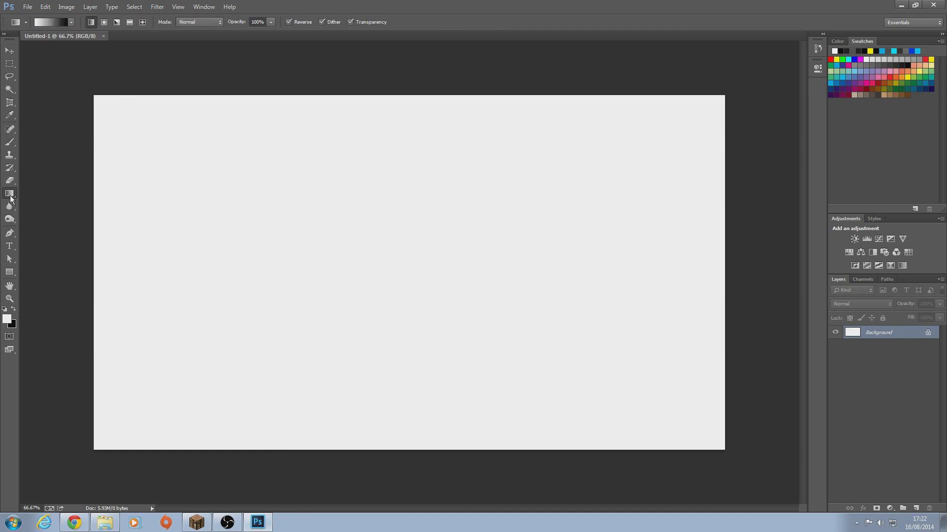
pyautogui.click(8, 321)
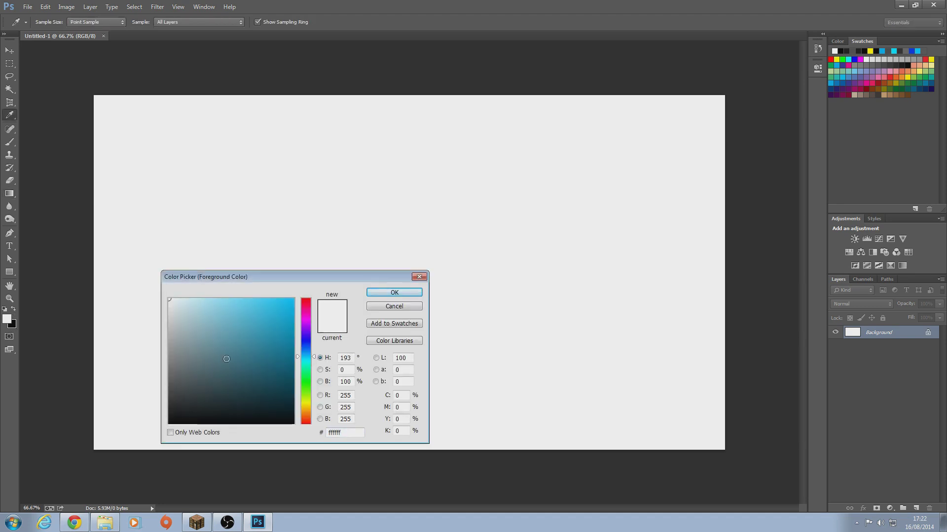
pyautogui.moveTo(303, 278); pyautogui.dragTo(424, 125)
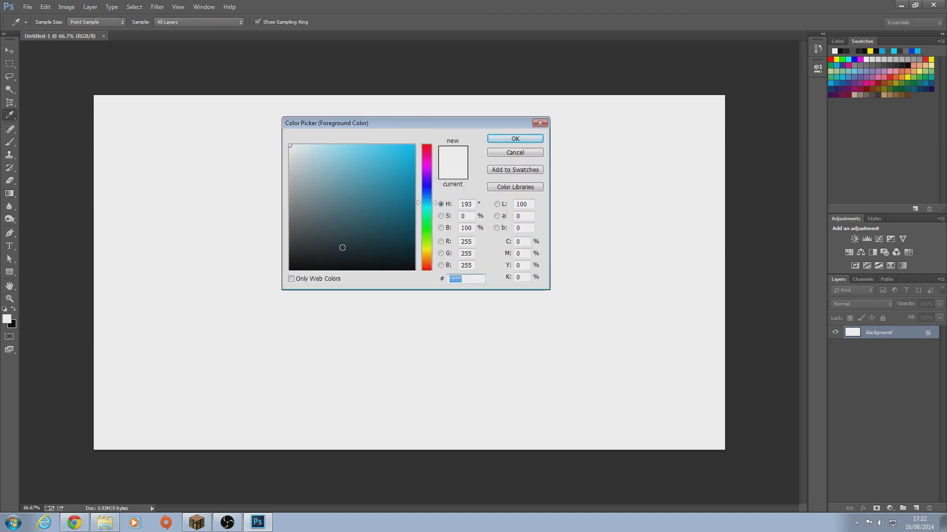
pyautogui.click(355, 172)
pyautogui.moveTo(355, 171); pyautogui.dragTo(386, 150)
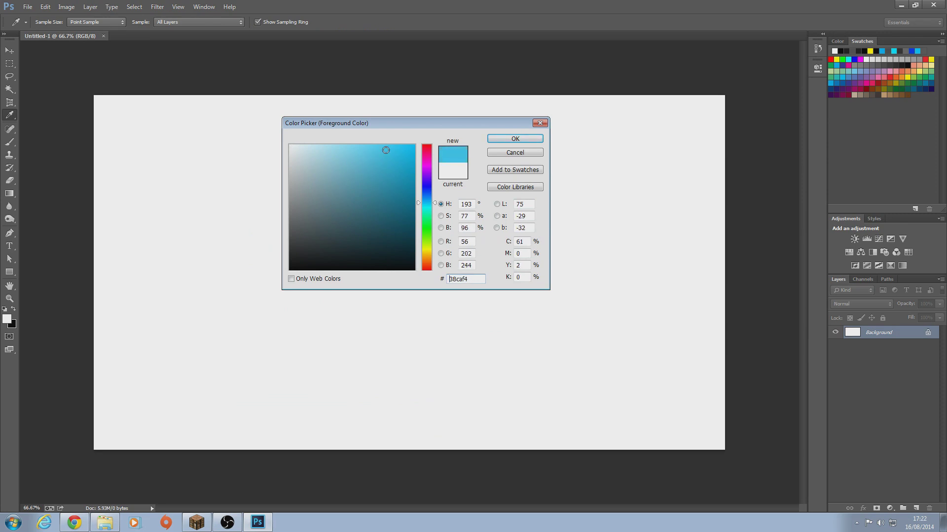
pyautogui.moveTo(424, 199); pyautogui.dragTo(421, 140)
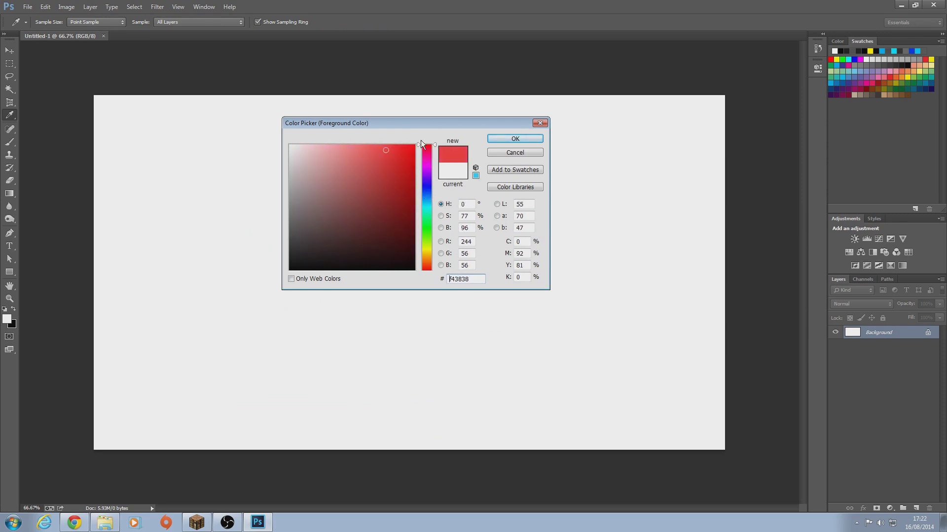
pyautogui.write('ff0000g')
pyautogui.click(526, 140)
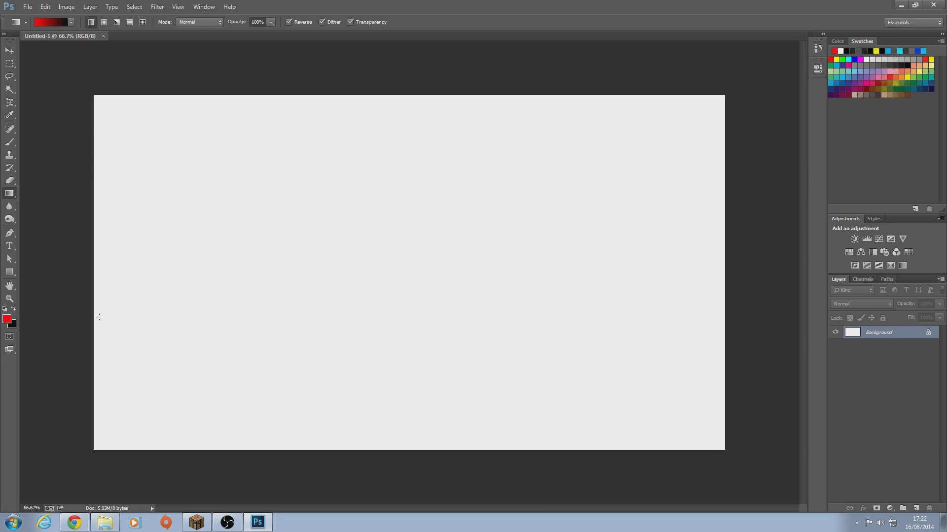
# Step: Set the background colour to black and drag a vertical gradient down the canvas
pyautogui.click(14, 323)
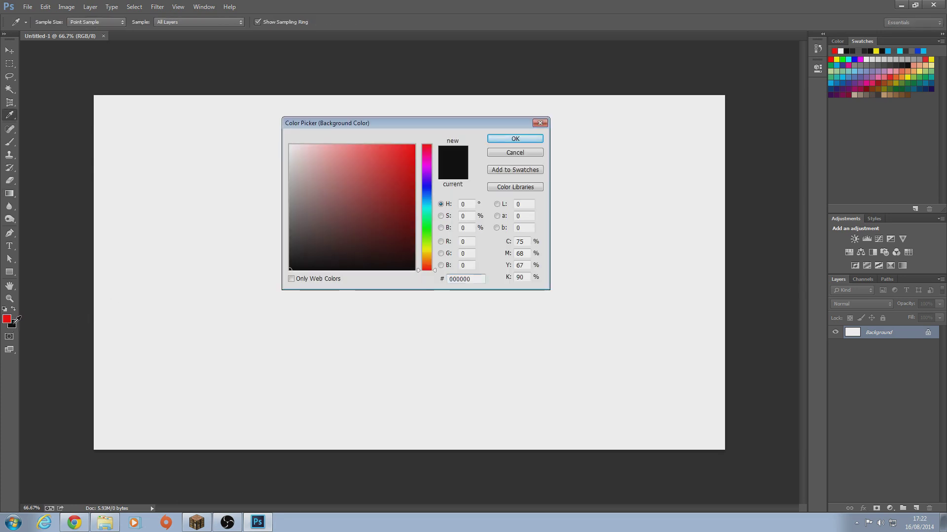
pyautogui.moveTo(426, 172); pyautogui.dragTo(433, 262)
pyautogui.moveTo(414, 229); pyautogui.dragTo(451, 128)
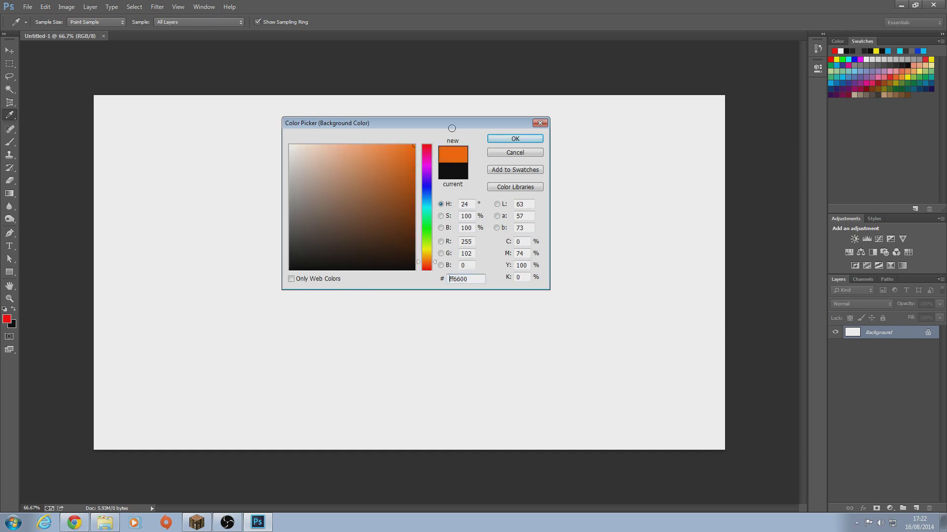
pyautogui.moveTo(428, 236)
pyautogui.mouseDown()
pyautogui.moveTo(432, 196)
pyautogui.moveTo(424, 311)
pyautogui.mouseUp()
pyautogui.moveTo(382, 239); pyautogui.dragTo(289, 271)
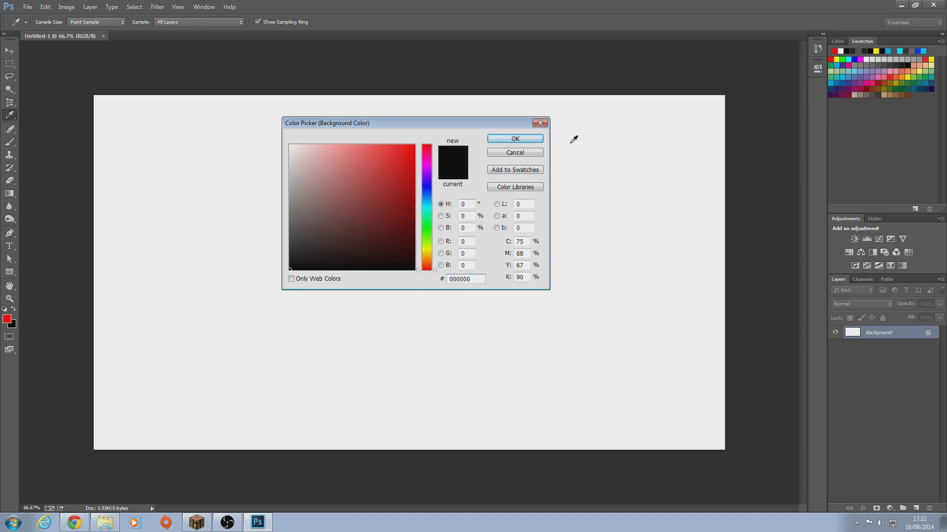
pyautogui.click(516, 139)
pyautogui.press('g')
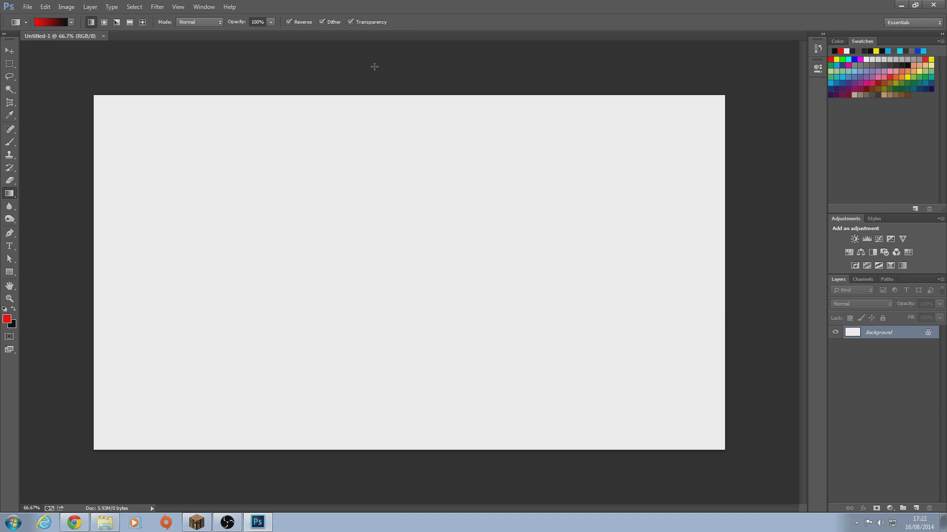
pyautogui.moveTo(374, 66); pyautogui.dragTo(360, 468)
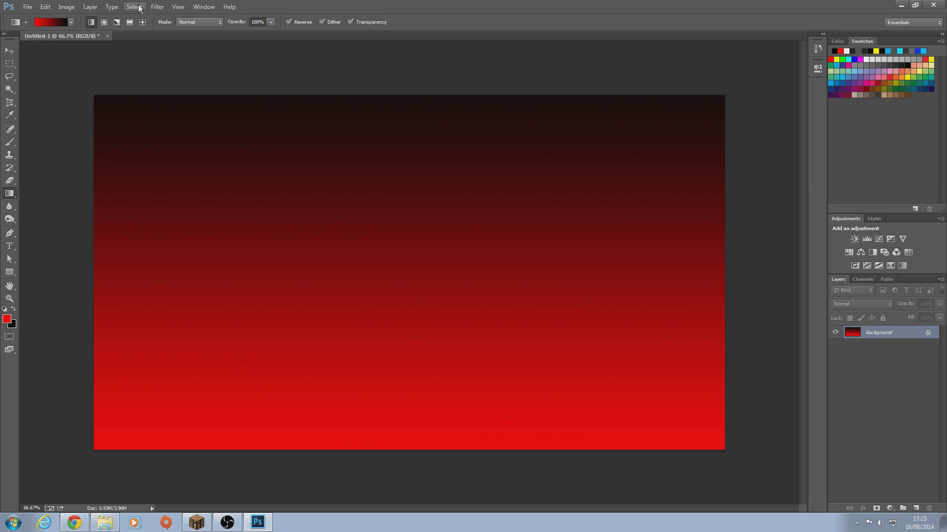
# Step: Apply a Wave distortion with 194 generators and amplitude around 201–202 to form vertical stripes
pyautogui.click(154, 7)
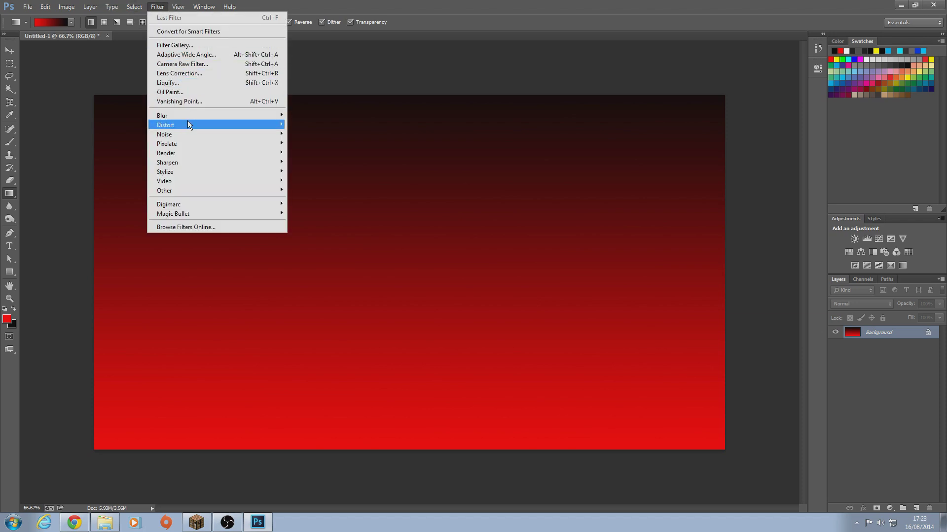
pyautogui.moveTo(211, 125)
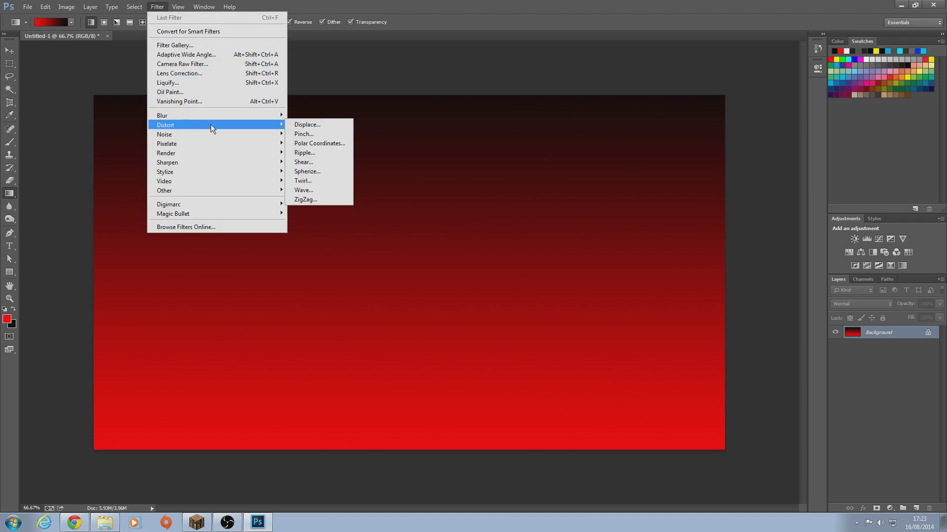
pyautogui.click(327, 189)
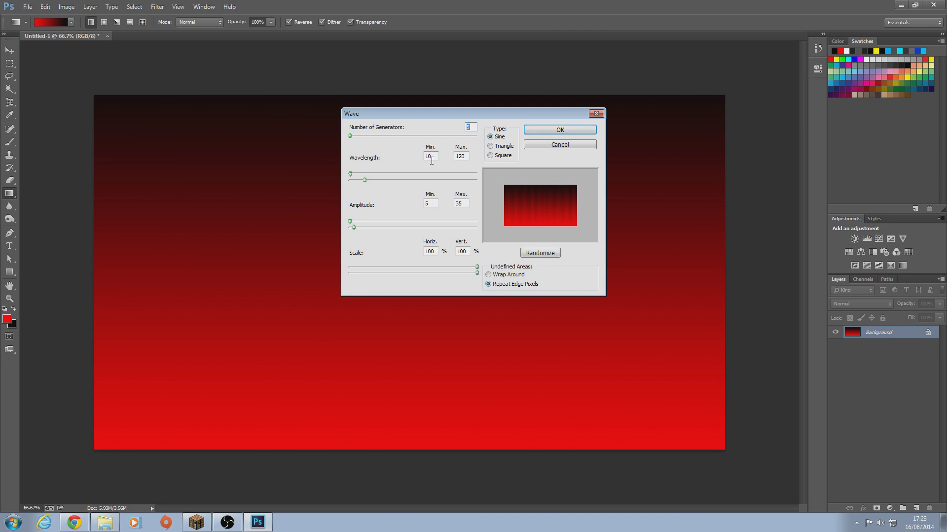
pyautogui.click(430, 204)
pyautogui.click(436, 158)
pyautogui.click(526, 294)
pyautogui.write('6')
pyautogui.moveTo(467, 156); pyautogui.dragTo(441, 156)
pyautogui.press('BackSpace')
pyautogui.moveTo(350, 136); pyautogui.dragTo(375, 137)
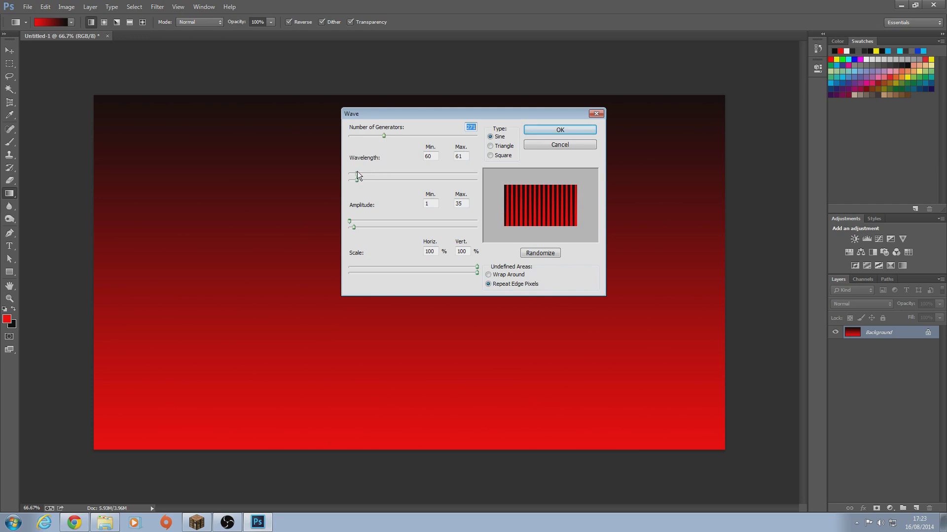
pyautogui.moveTo(348, 222); pyautogui.dragTo(374, 222)
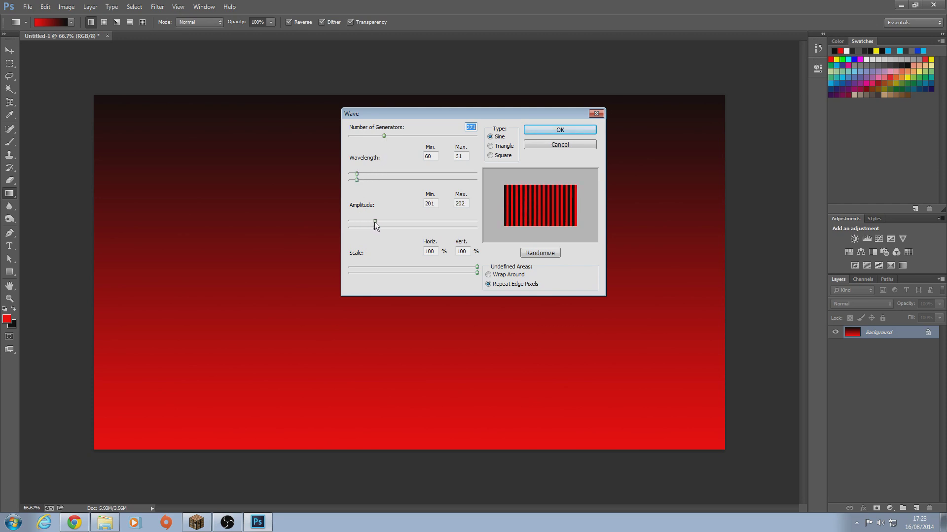
pyautogui.click(577, 132)
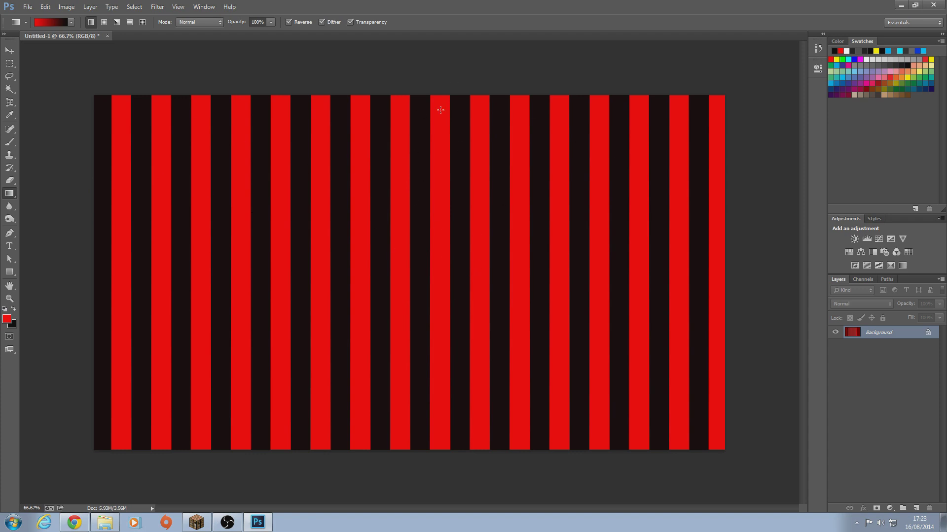
# Step: Apply Polar Coordinates (Rectangular to Polar) to turn the stripes into a sunburst
pyautogui.click(157, 7)
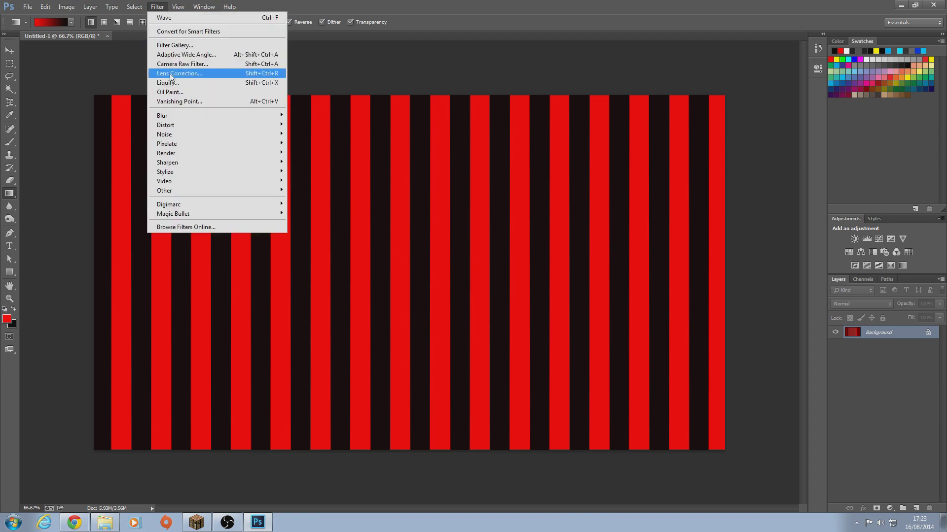
pyautogui.moveTo(188, 131)
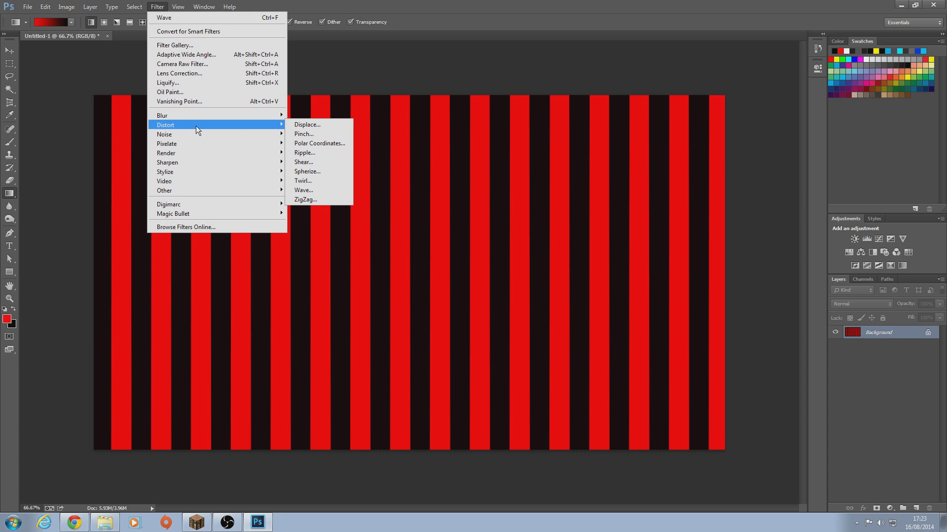
pyautogui.click(324, 144)
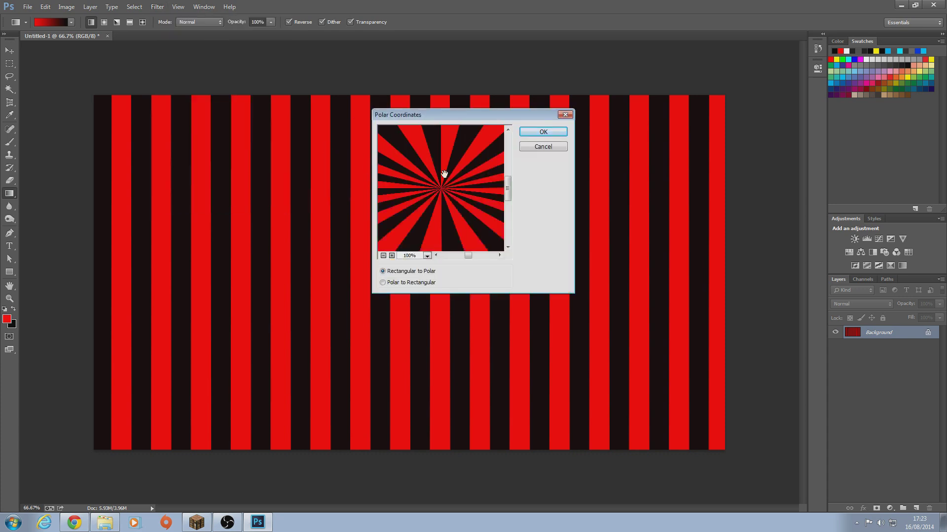
pyautogui.click(555, 131)
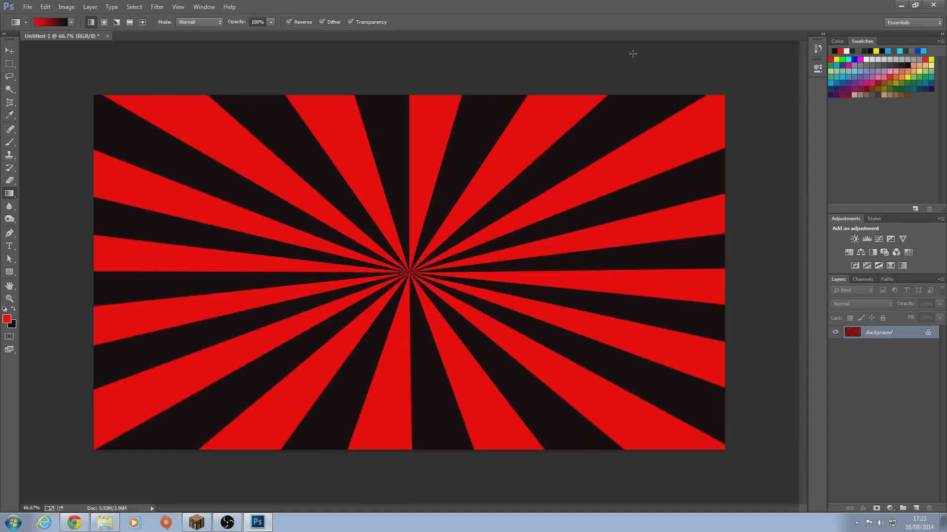
pyautogui.click(105, 523)
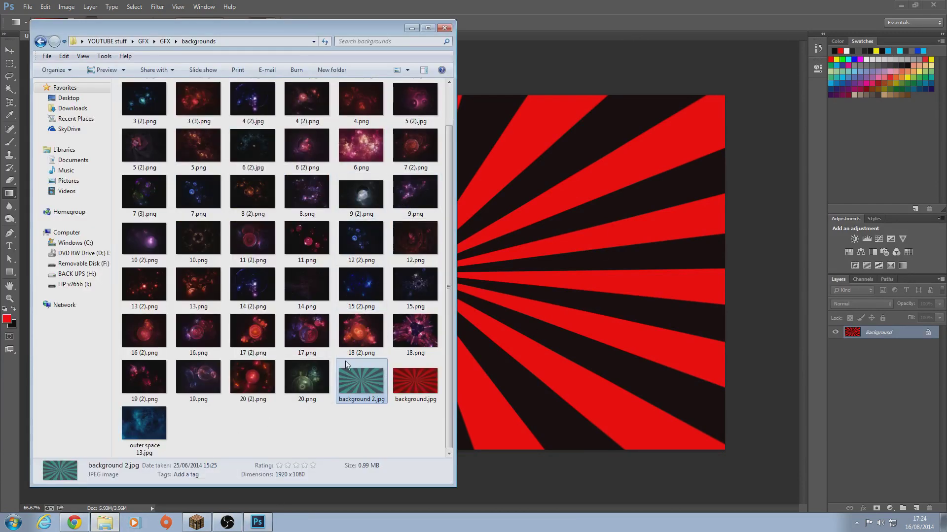
# Step: Drag 12.jpg from the GFX Textures folder onto the Photoshop canvas
pyautogui.scroll(1, 259, 268)
pyautogui.press('BackSpace')
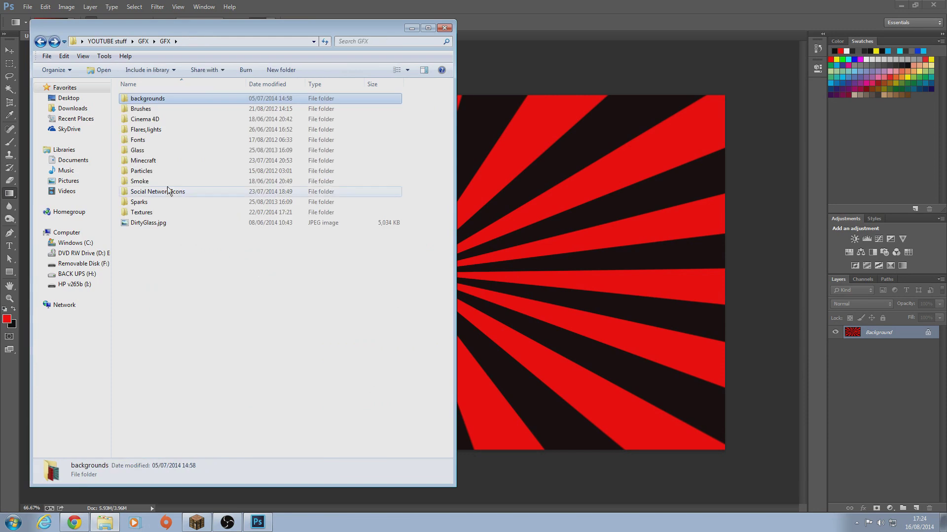
pyautogui.doubleClick(147, 209)
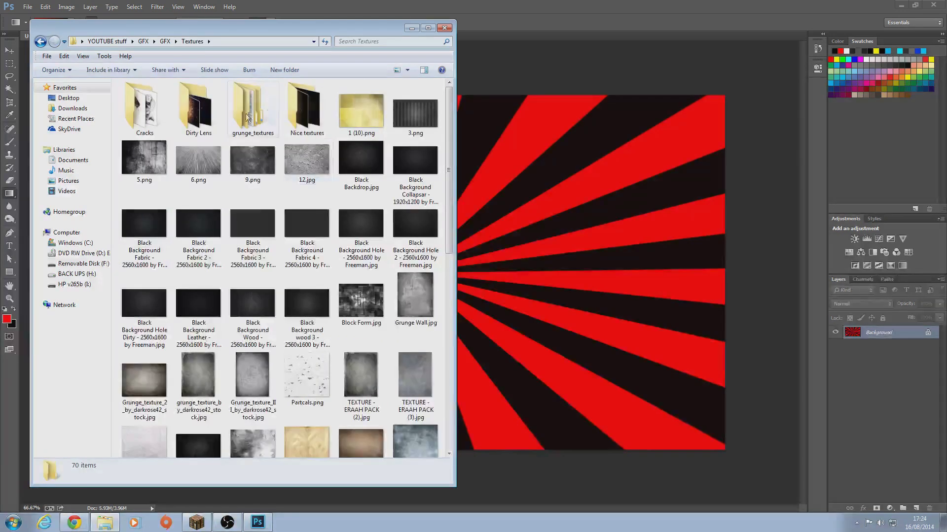
pyautogui.click(310, 158)
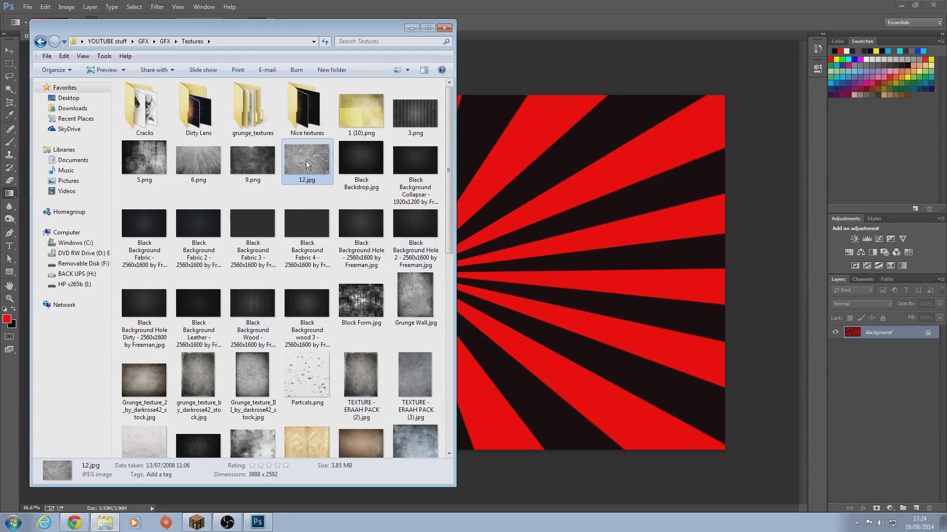
pyautogui.moveTo(303, 160); pyautogui.dragTo(594, 204)
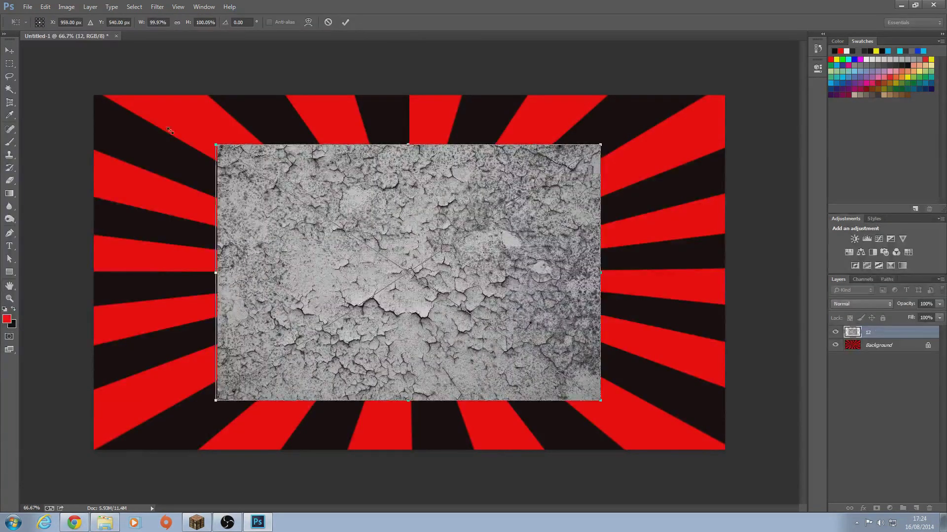
# Step: Stretch the placed 12 texture corner to corner across the canvas and commit it
pyautogui.moveTo(219, 148); pyautogui.dragTo(94, 95)
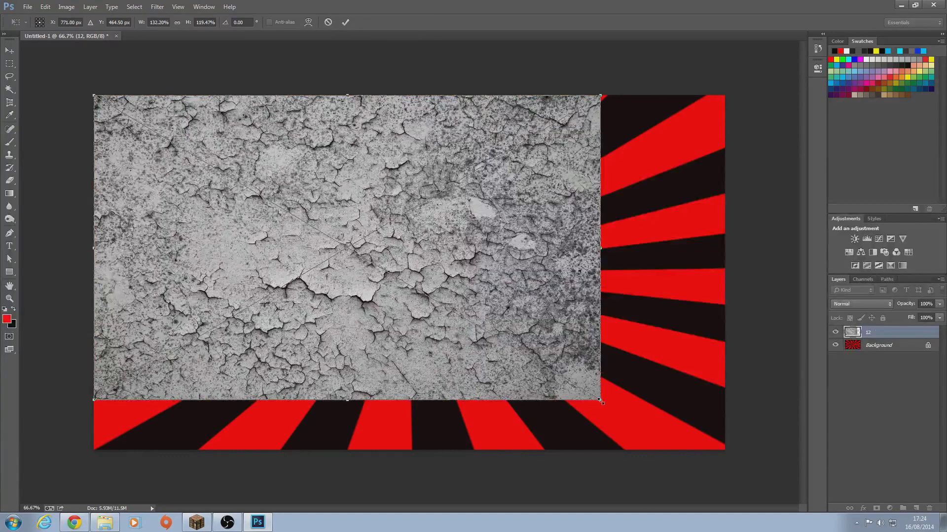
pyautogui.moveTo(600, 400); pyautogui.dragTo(725, 450)
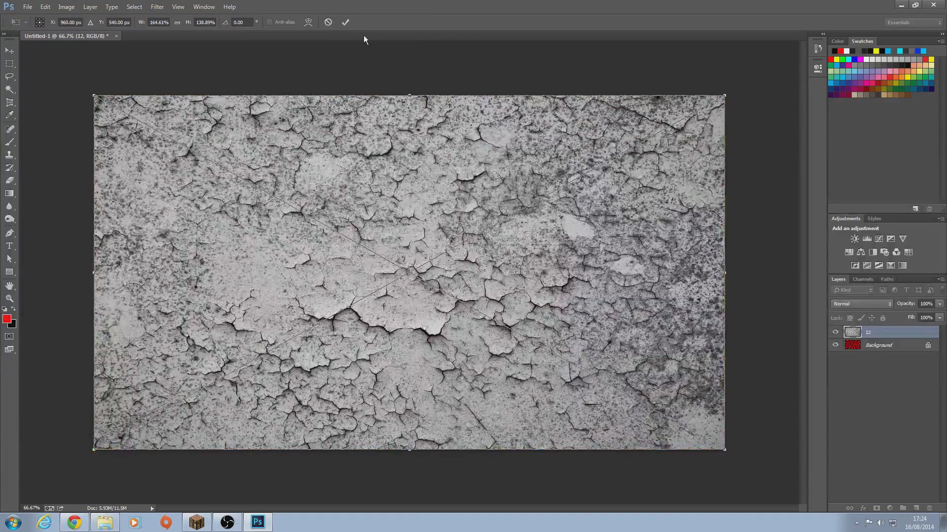
pyautogui.click(345, 21)
pyautogui.press('g')
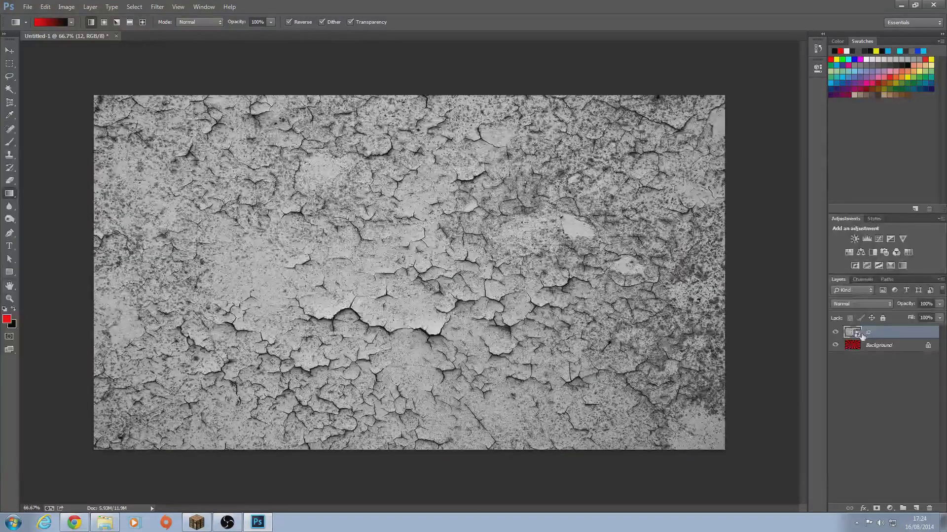
# Step: Set the 12 texture layer to Overlay blend mode at 58% opacity
pyautogui.click(860, 302)
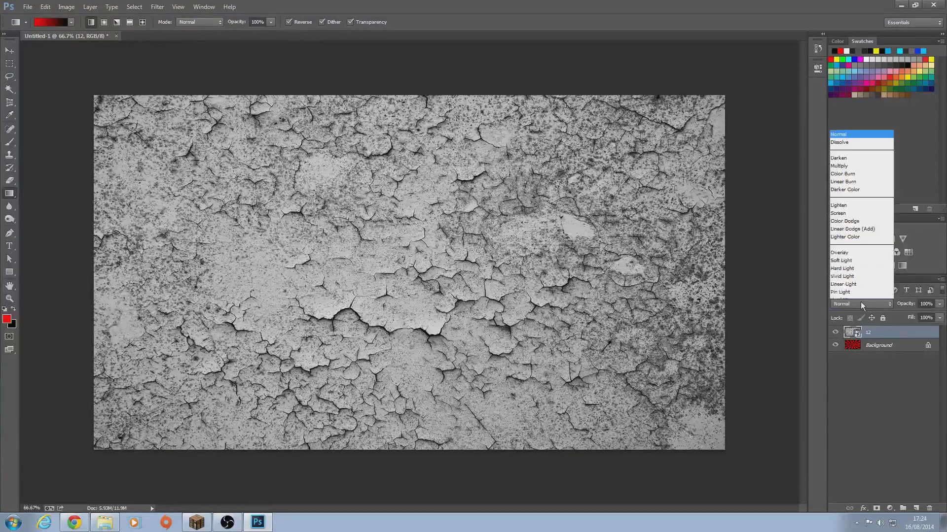
pyautogui.click(859, 147)
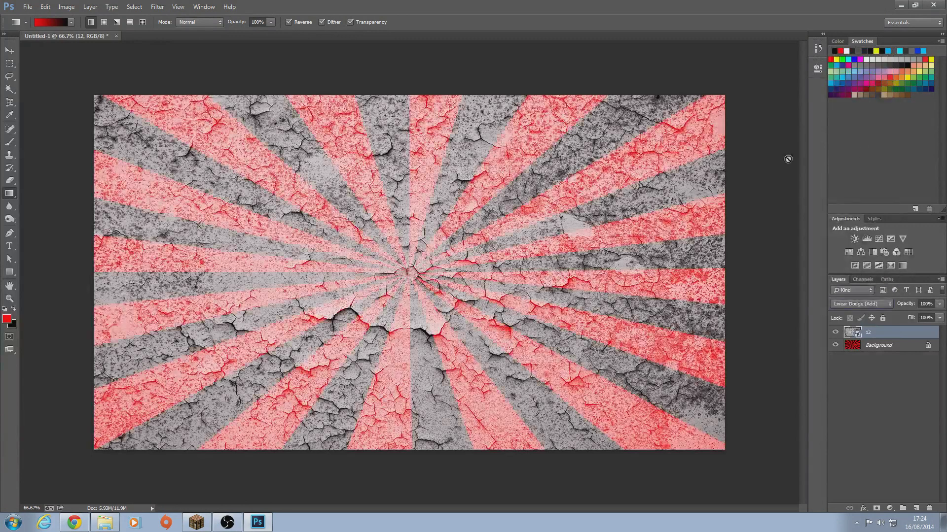
pyautogui.click(880, 303)
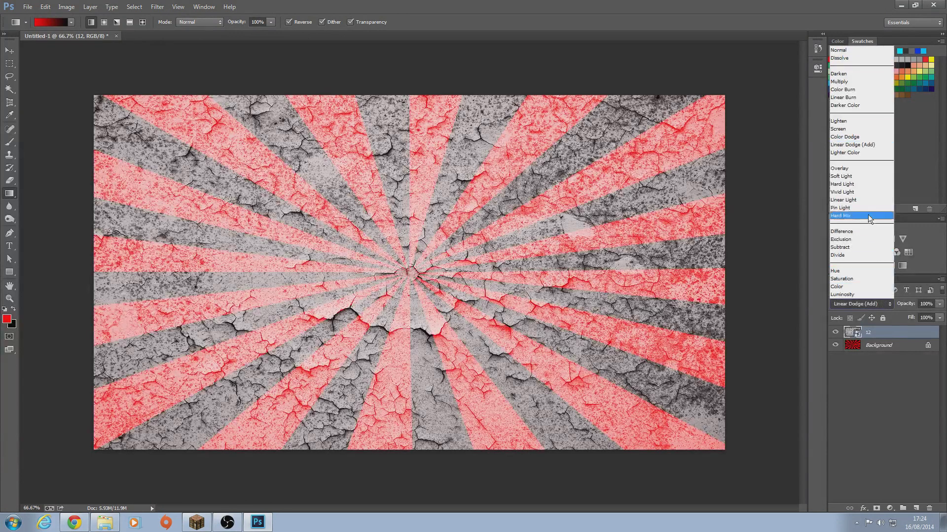
pyautogui.click(840, 168)
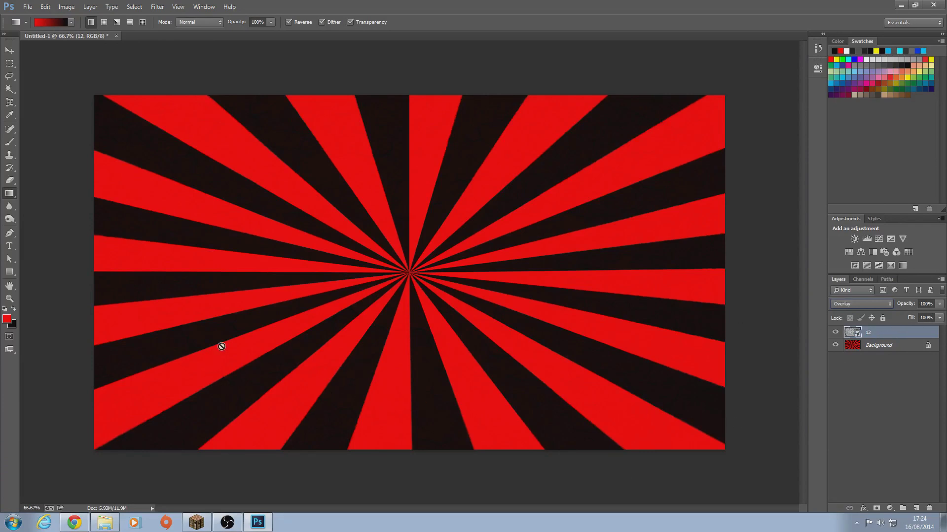
pyautogui.click(942, 304)
pyautogui.click(889, 316)
pyautogui.moveTo(912, 317); pyautogui.dragTo(919, 317)
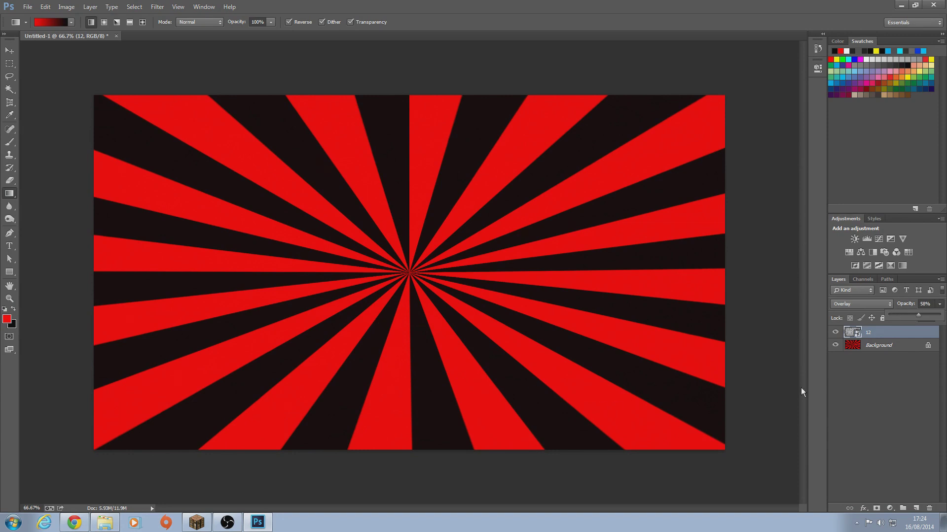
pyautogui.click(743, 386)
# Step: Dismiss the smart-object gradient error, zoom to 200% to inspect the texture, then zoom back out
pyautogui.click(488, 199)
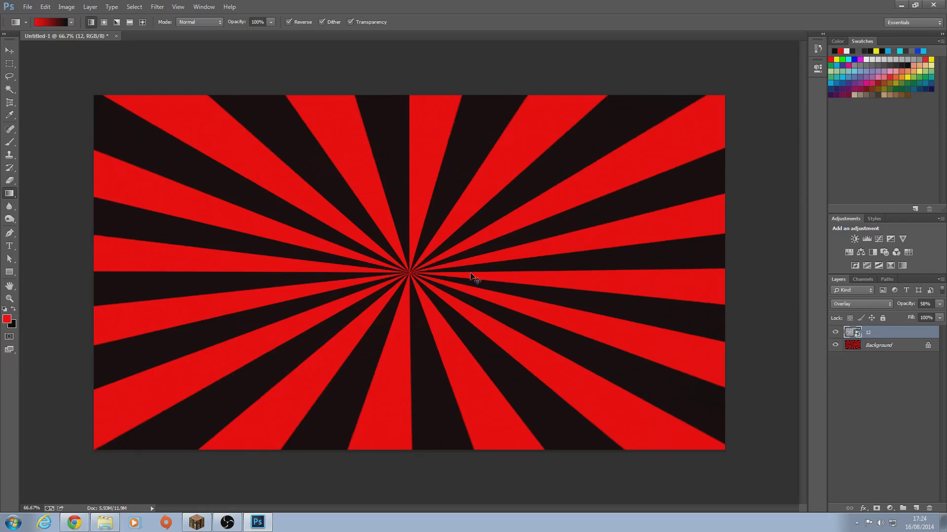
pyautogui.hotkey('ctrl', '+')
pyautogui.hotkey('ctrl', '+')
pyautogui.scroll(-3, 469, 271)
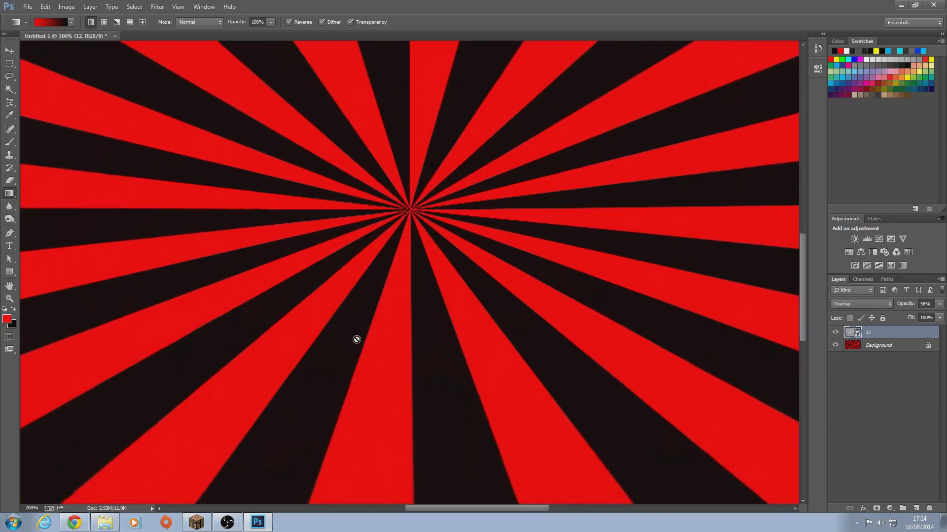
pyautogui.scroll(-1, 356, 340)
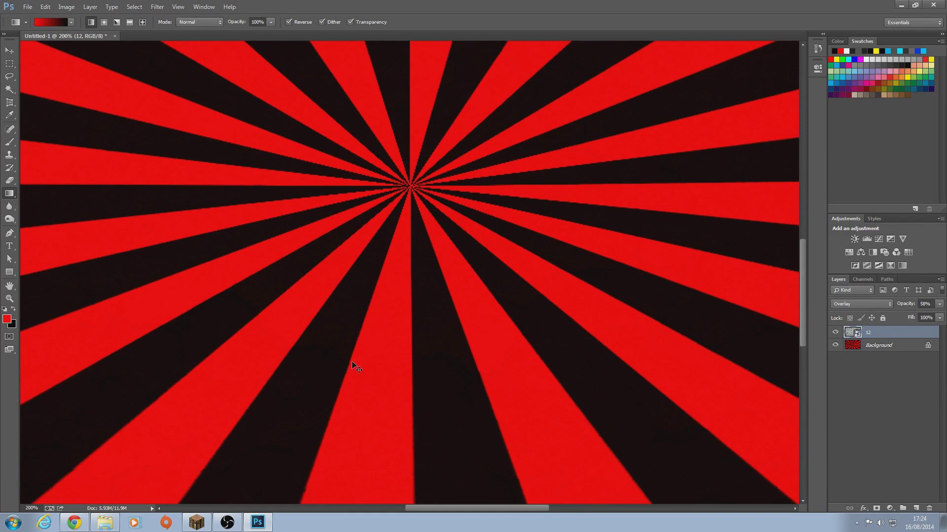
pyautogui.hotkey('ctrl', '-')
pyautogui.hotkey('ctrl', '-')
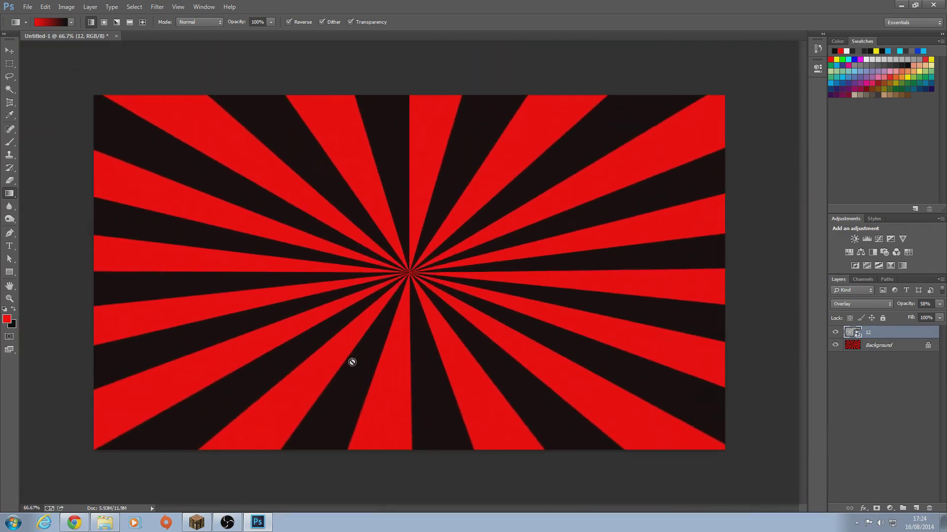
pyautogui.click(741, 333)
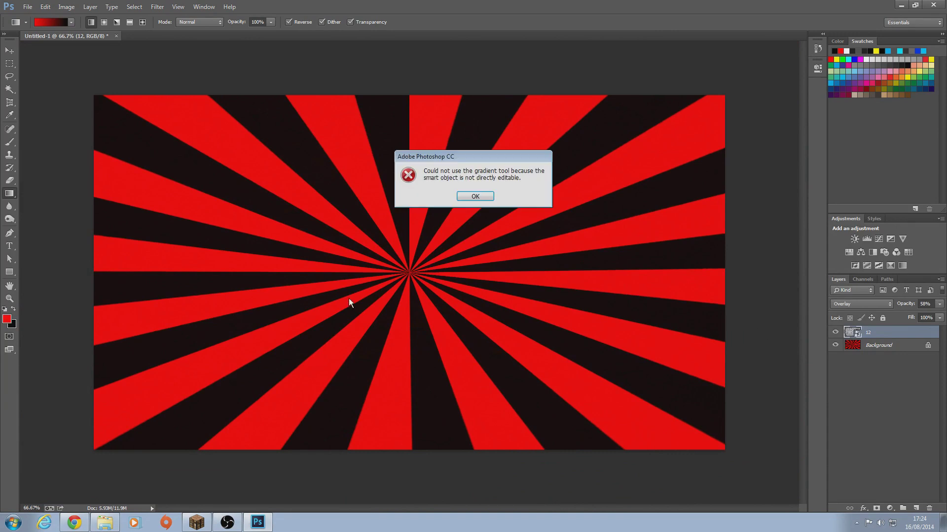
pyautogui.click(483, 199)
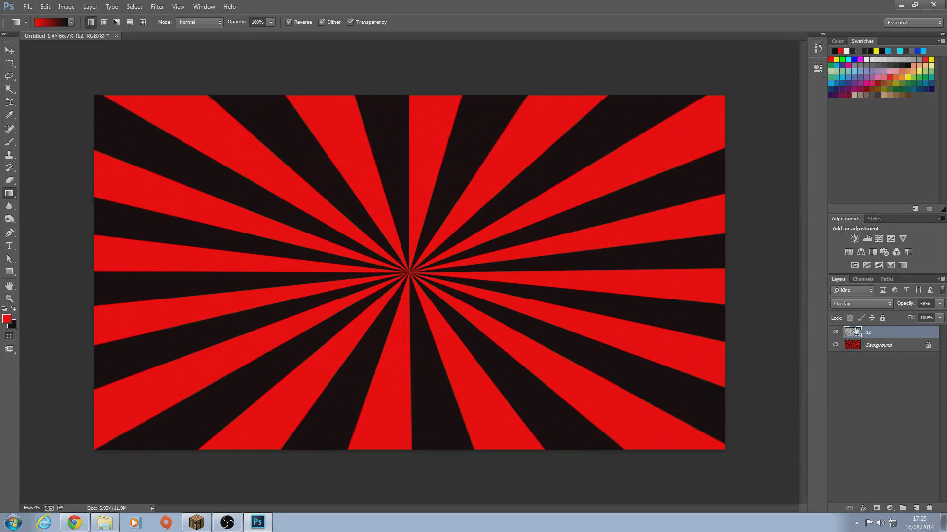
# Step: Delete layer 12 and place TEXTURE - ERAAH PACK (5) onto the canvas
pyautogui.press('Delete')
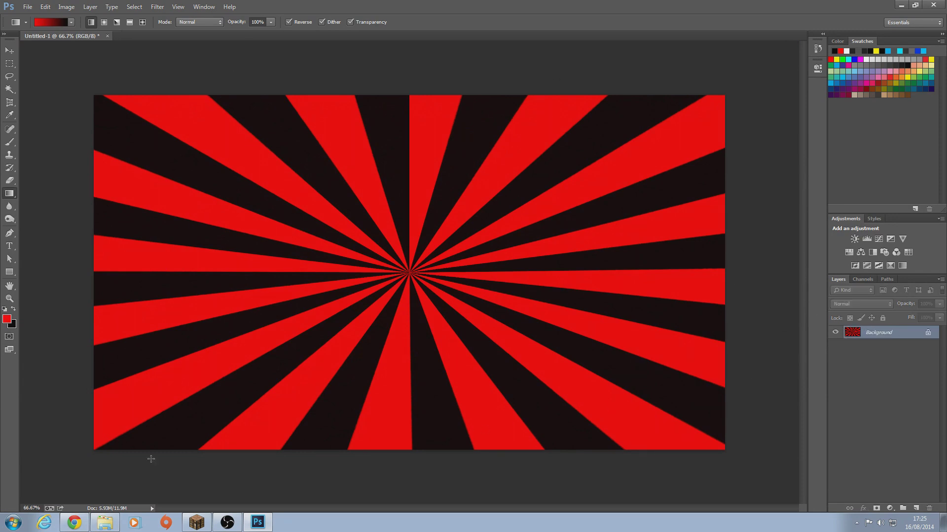
pyautogui.click(105, 523)
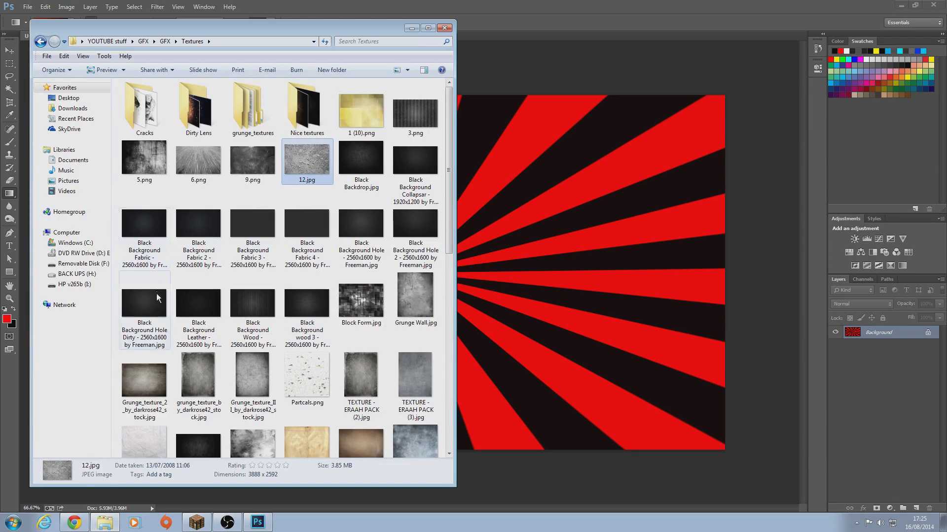
pyautogui.scroll(-3, 192, 339)
pyautogui.moveTo(199, 271); pyautogui.dragTo(569, 220)
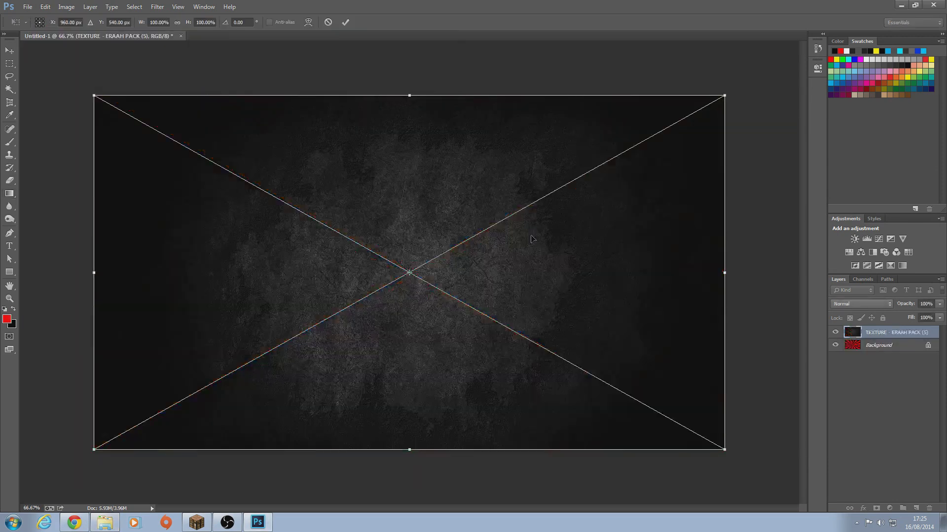
pyautogui.click(345, 22)
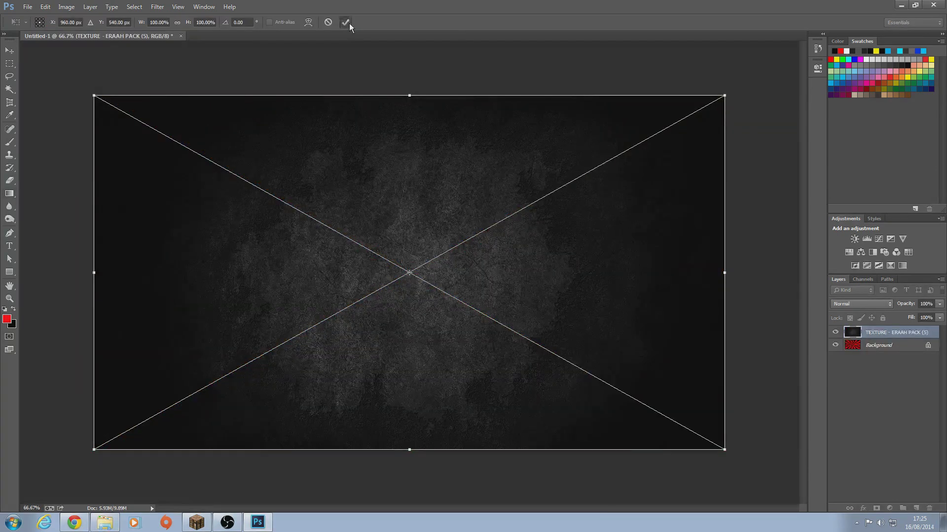
# Step: Set the TEXTURE - ERAAH PACK (5) layer's blend mode to Overlay
pyautogui.click(884, 304)
pyautogui.click(859, 168)
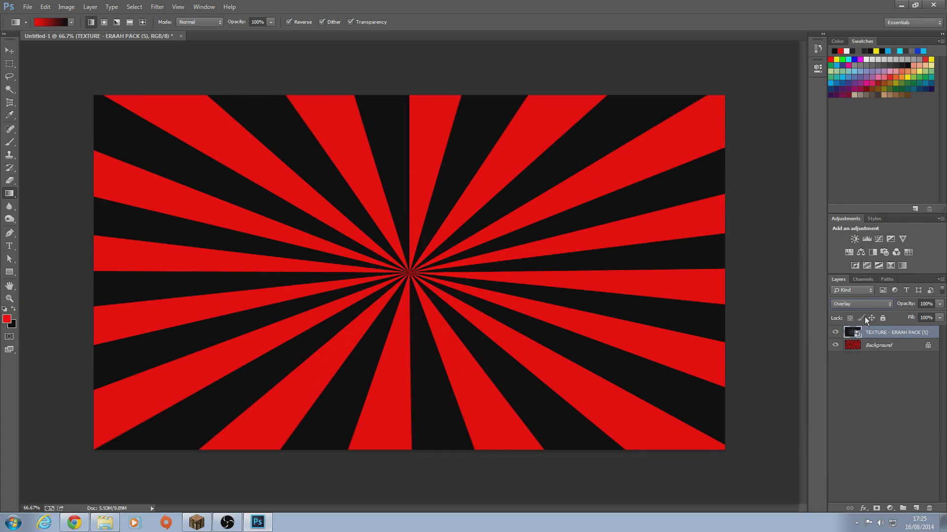
pyautogui.click(27, 7)
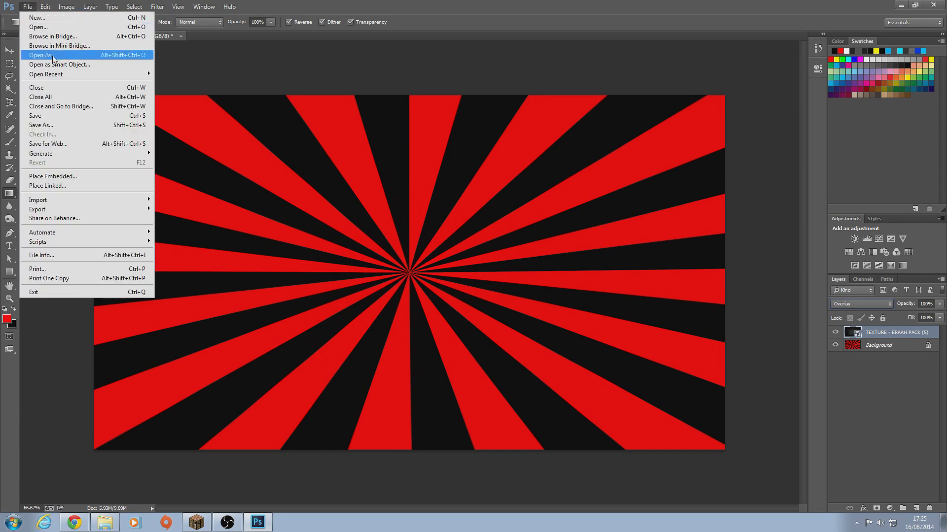
# Step: Save the sunburst artwork to the Desktop as bg.jpg at maximum JPEG quality 12
pyautogui.click(55, 126)
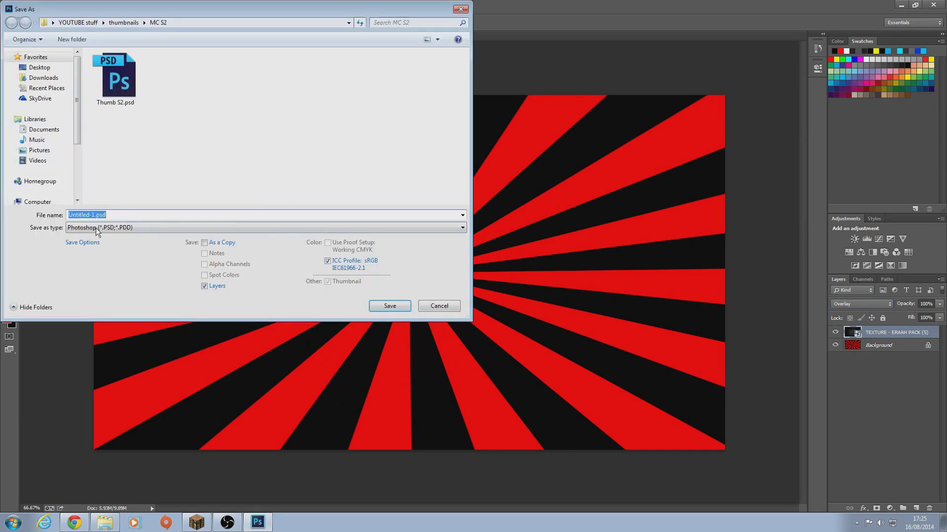
pyautogui.click(94, 230)
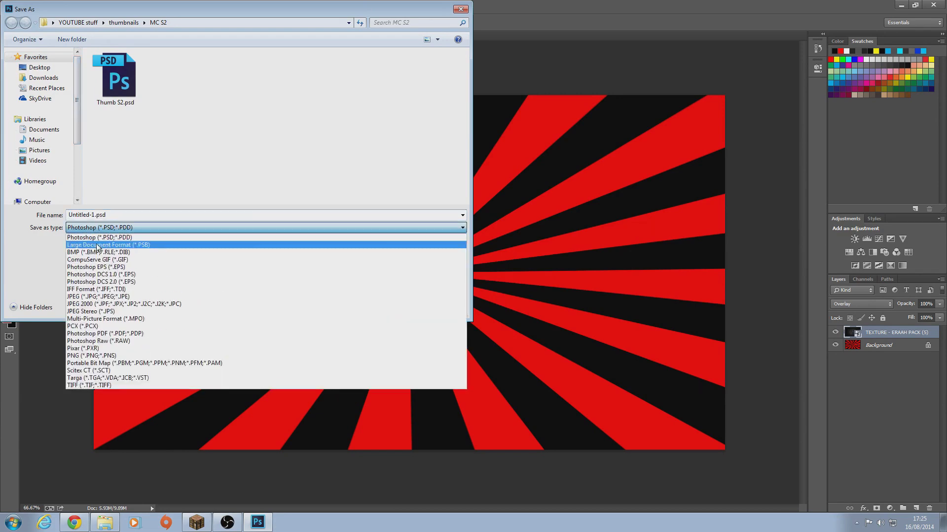
pyautogui.click(94, 297)
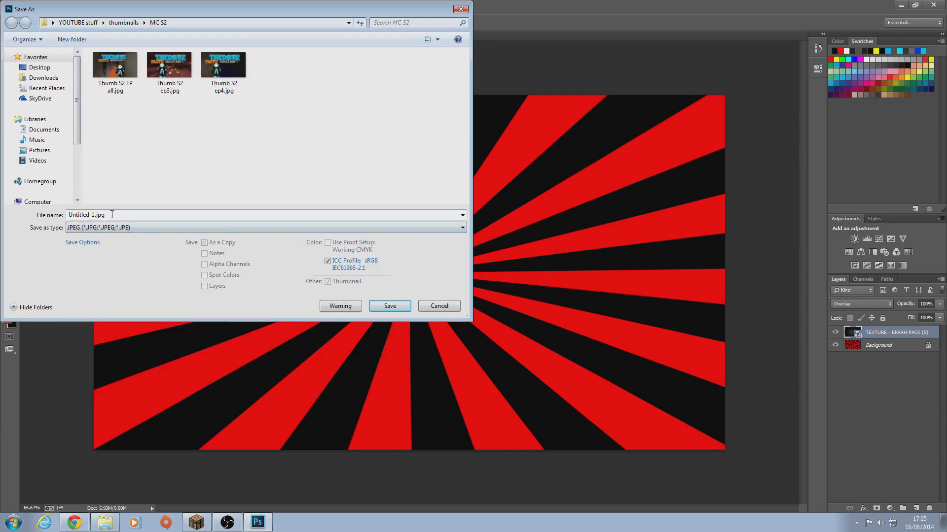
pyautogui.click(38, 68)
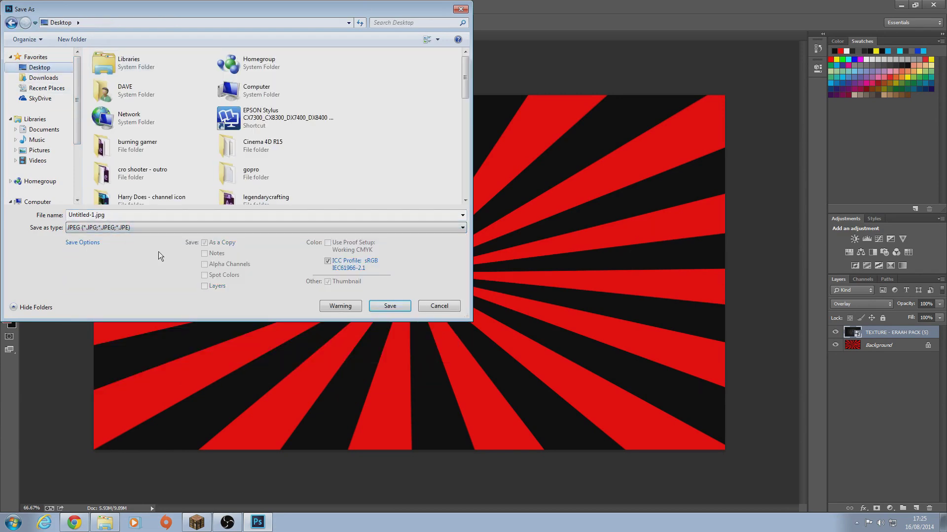
pyautogui.click(123, 215)
pyautogui.write('bg')
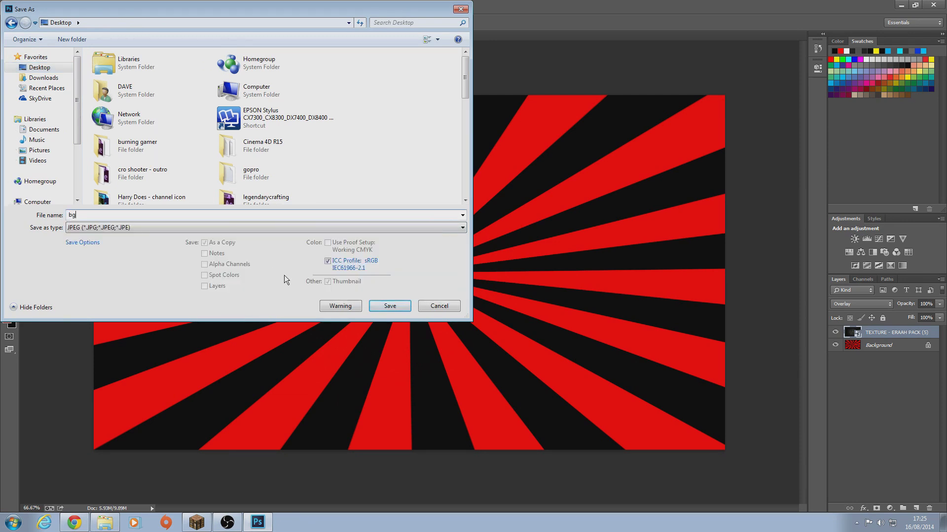
pyautogui.click(389, 305)
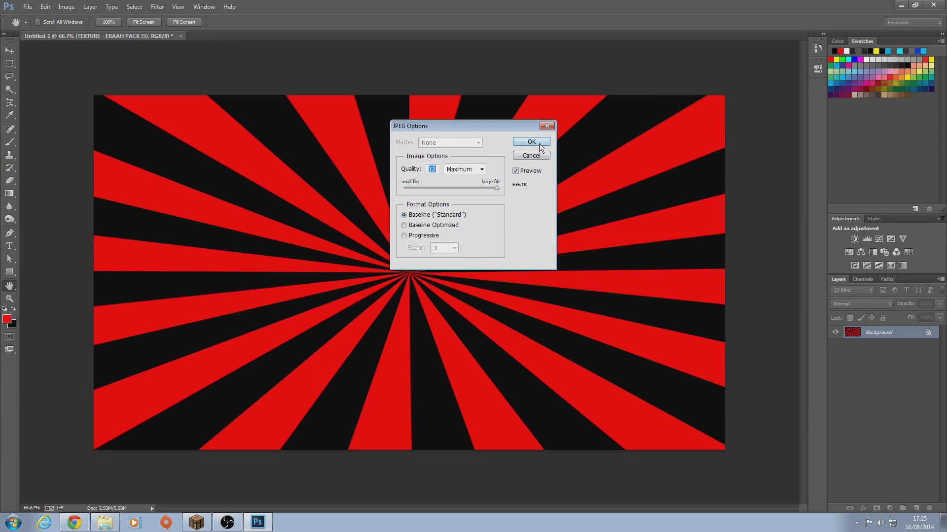
pyautogui.click(531, 142)
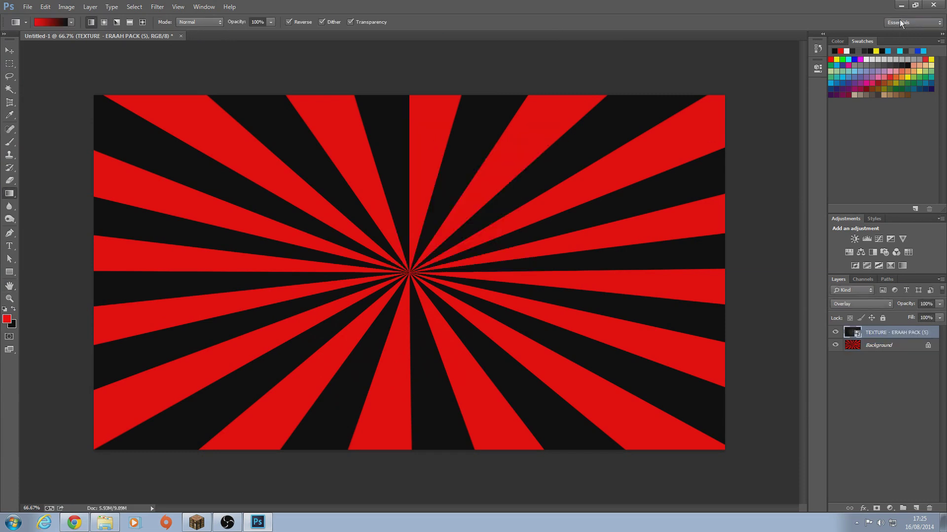
pyautogui.click(901, 5)
# Step: Open bg.jpg from the desktop in Photo Viewer, zoom in and out to check it, then close it
pyautogui.click(424, 6)
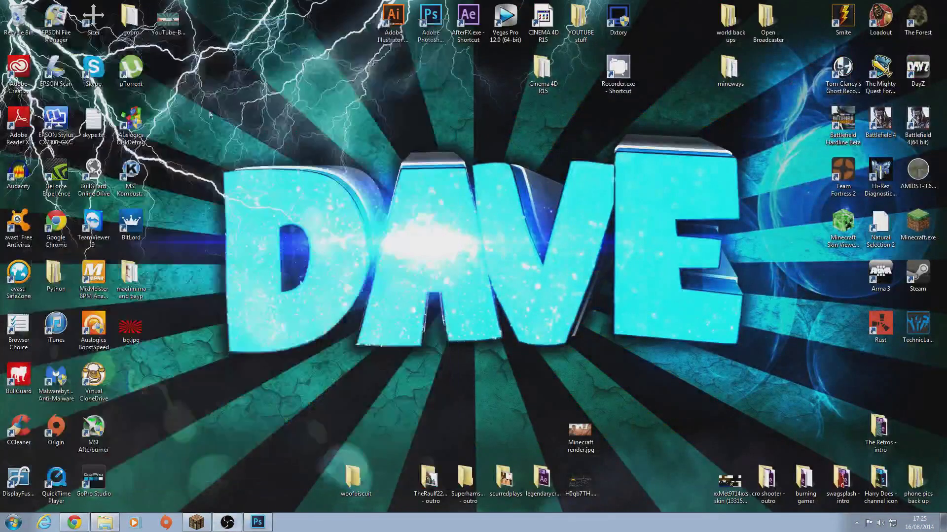
pyautogui.doubleClick(126, 339)
pyautogui.scroll(3, 379, 335)
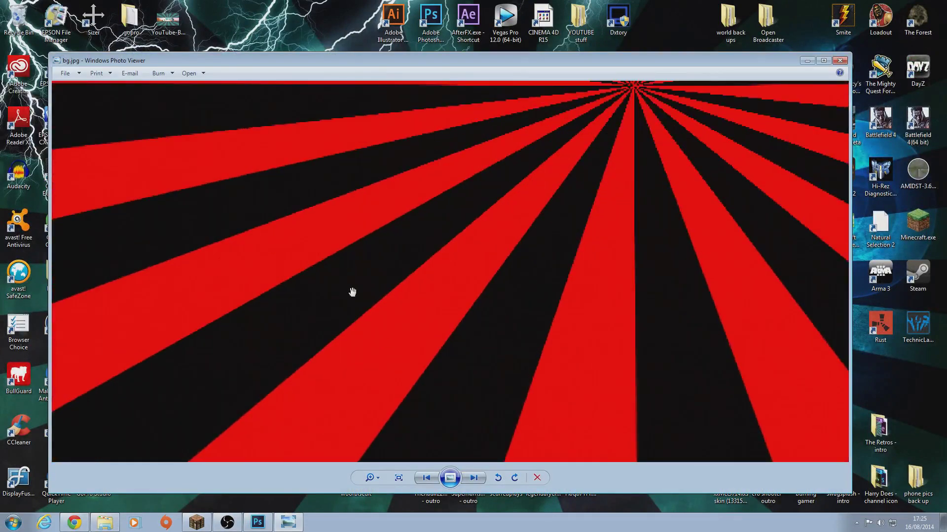
pyautogui.scroll(2, 341, 334)
pyautogui.scroll(-2, 454, 381)
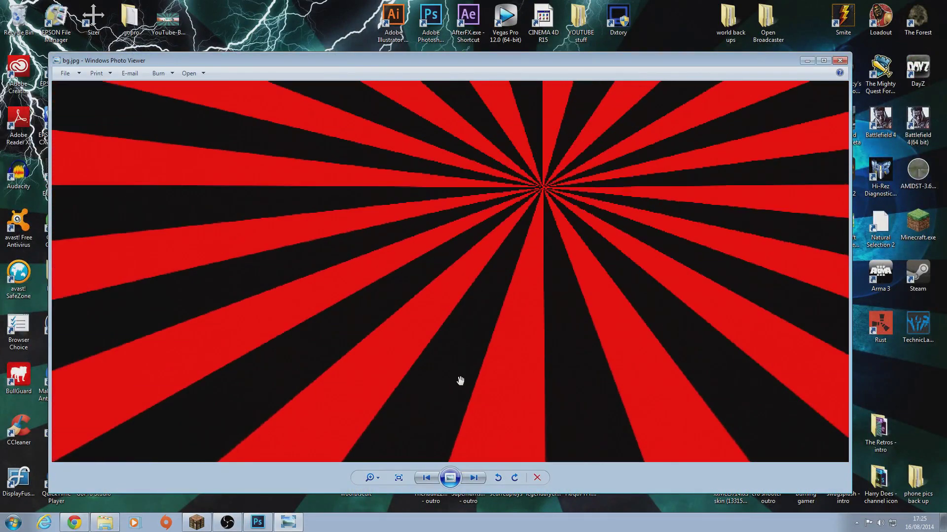
pyautogui.scroll(2, 459, 294)
pyautogui.scroll(-3, 351, 337)
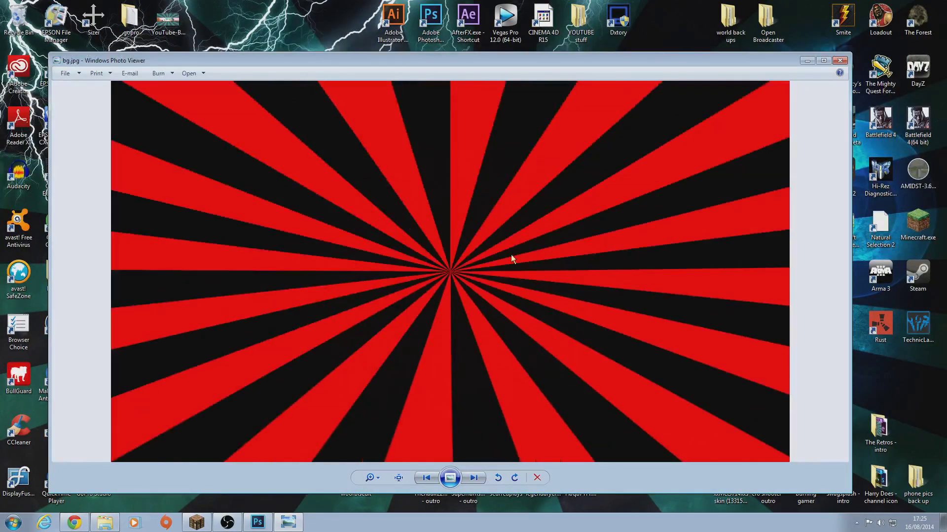
pyautogui.click(840, 62)
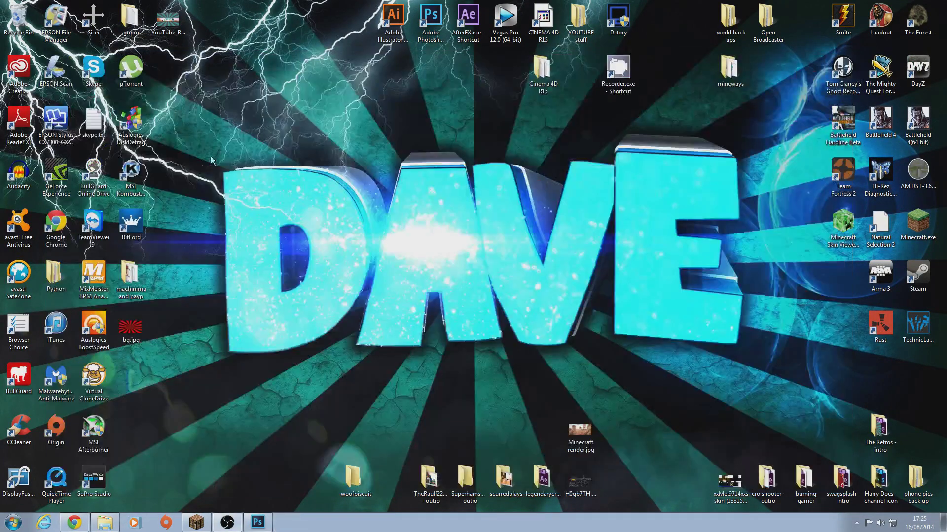
# Step: Delete bg.jpg from the desktop, confirming the move to the Recycle Bin
pyautogui.press('Delete')
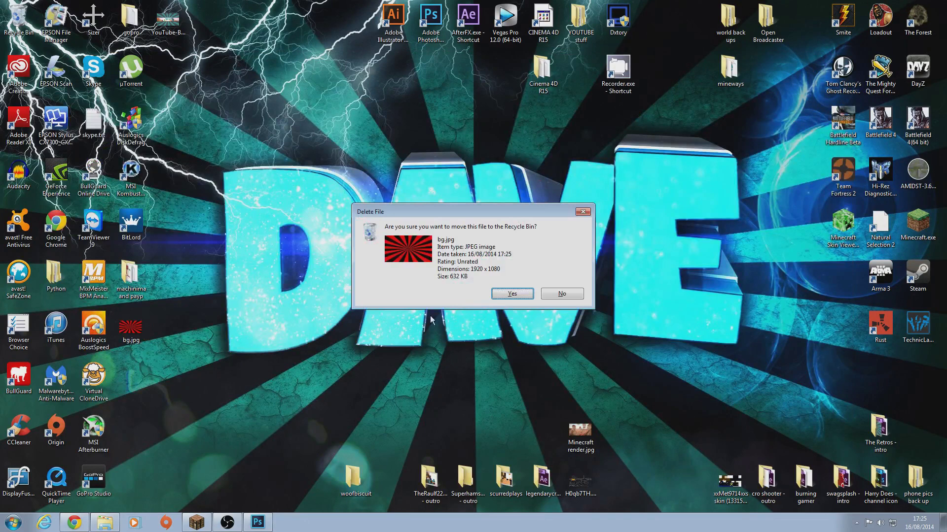
pyautogui.click(503, 294)
pyautogui.moveTo(170, 122); pyautogui.dragTo(785, 376)
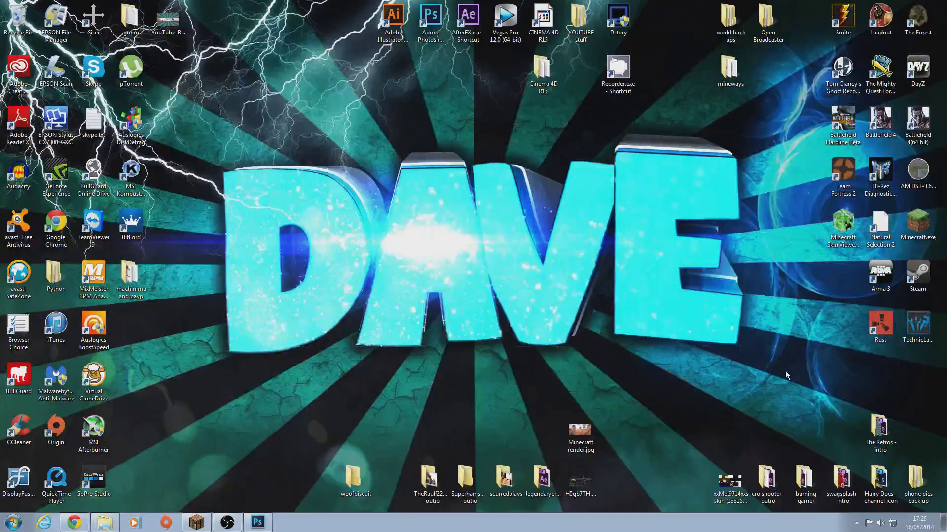
pyautogui.moveTo(203, 127); pyautogui.dragTo(721, 322)
pyautogui.moveTo(369, 237); pyautogui.dragTo(746, 395)
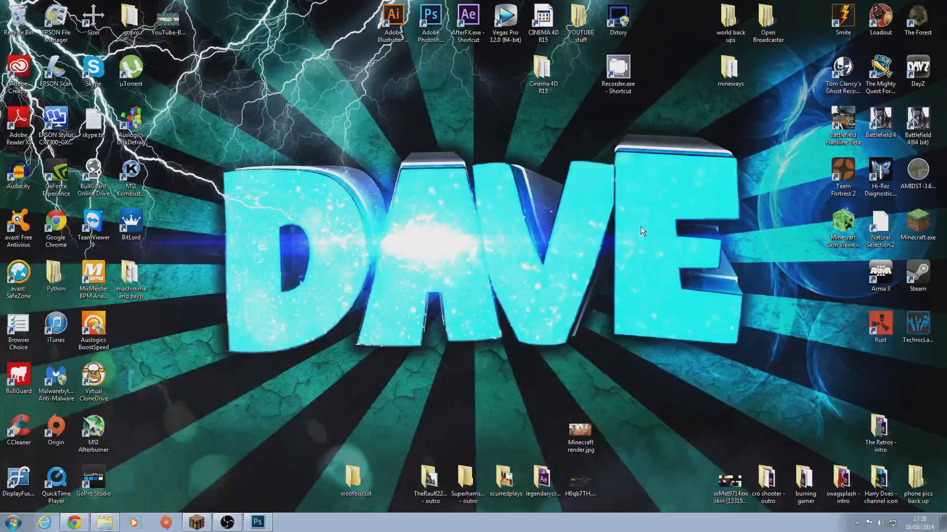